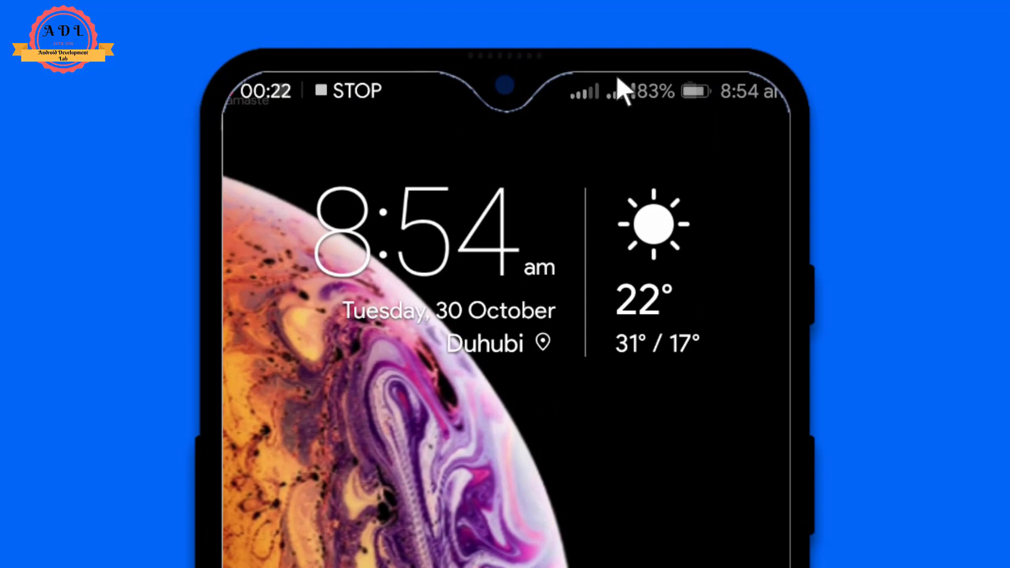
# Turn on the phone's Wi-Fi from the quick settings and return to the home screen
pyautogui.moveTo(588, 354); pyautogui.dragTo(593, 421)
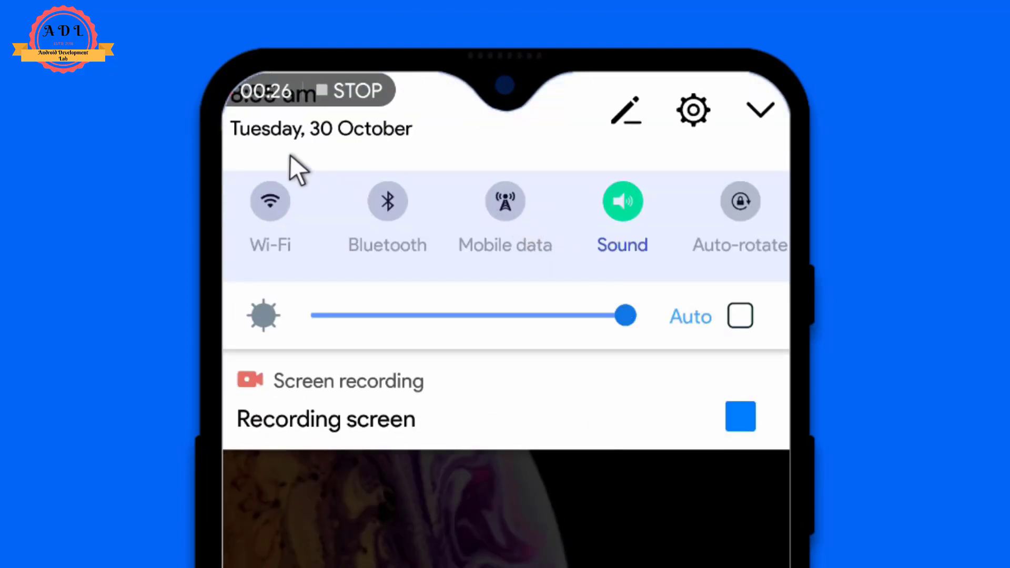
pyautogui.click(271, 195)
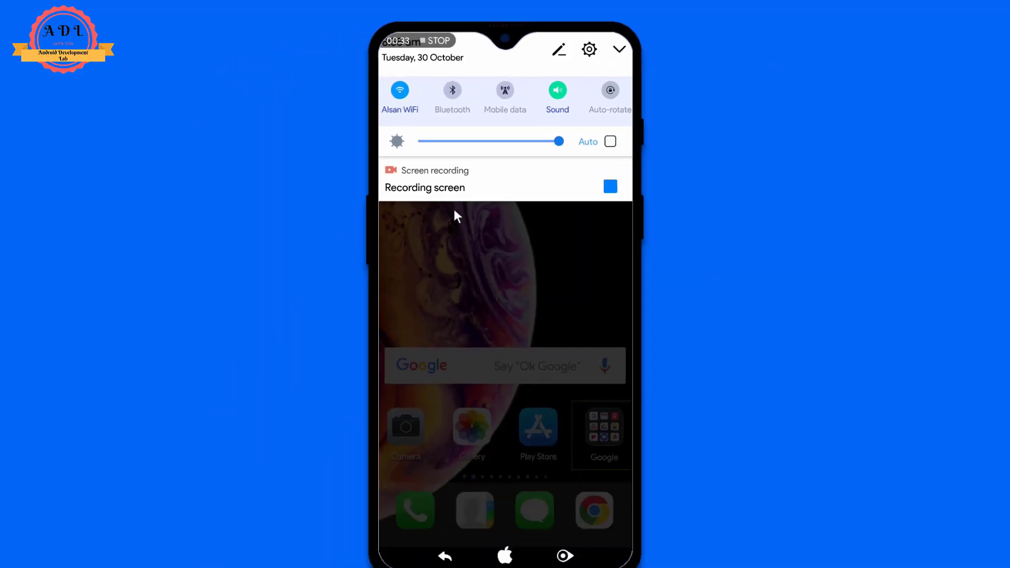
pyautogui.click(437, 402)
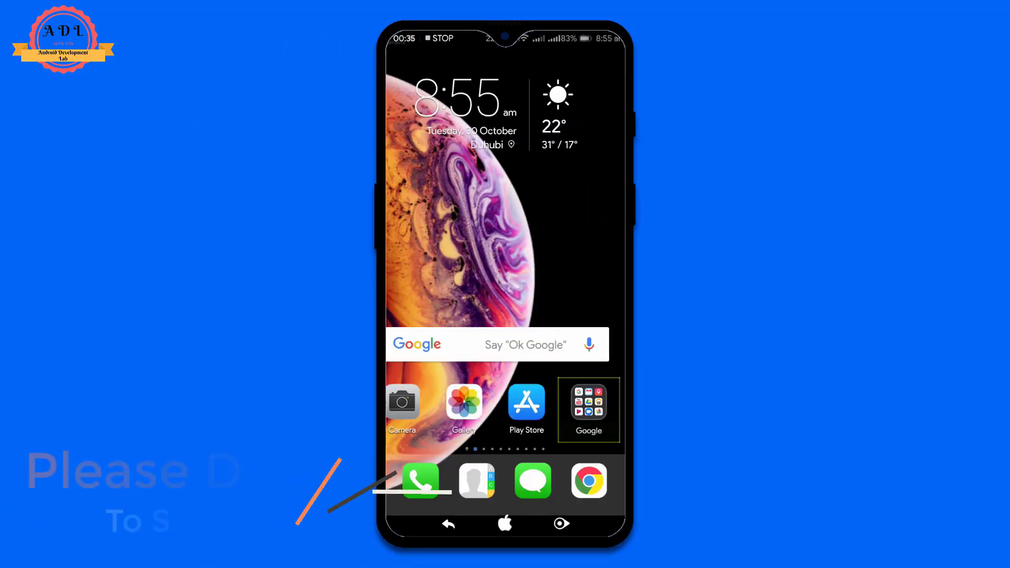
# Open HTTP Injector, view its navigation options, and return to the home screen
pyautogui.moveTo(583, 294); pyautogui.dragTo(447, 295)
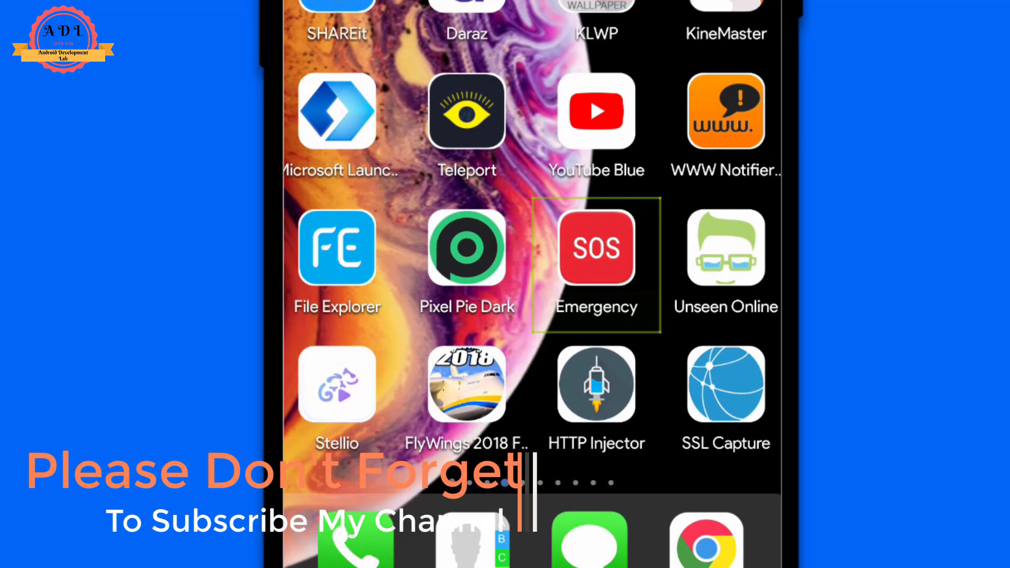
pyautogui.click(600, 386)
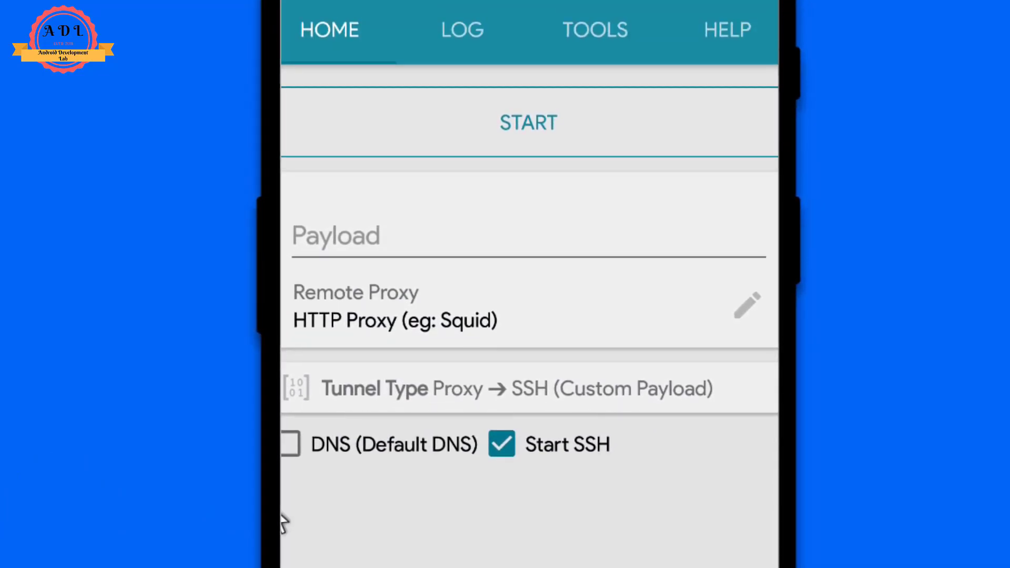
pyautogui.moveTo(285, 524); pyautogui.dragTo(500, 524)
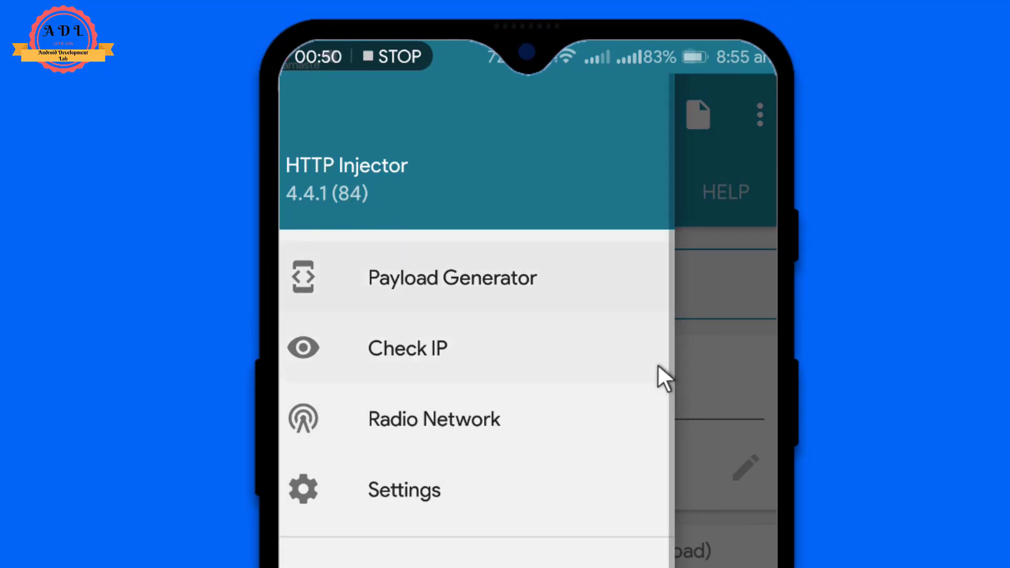
pyautogui.moveTo(621, 435); pyautogui.dragTo(383, 377)
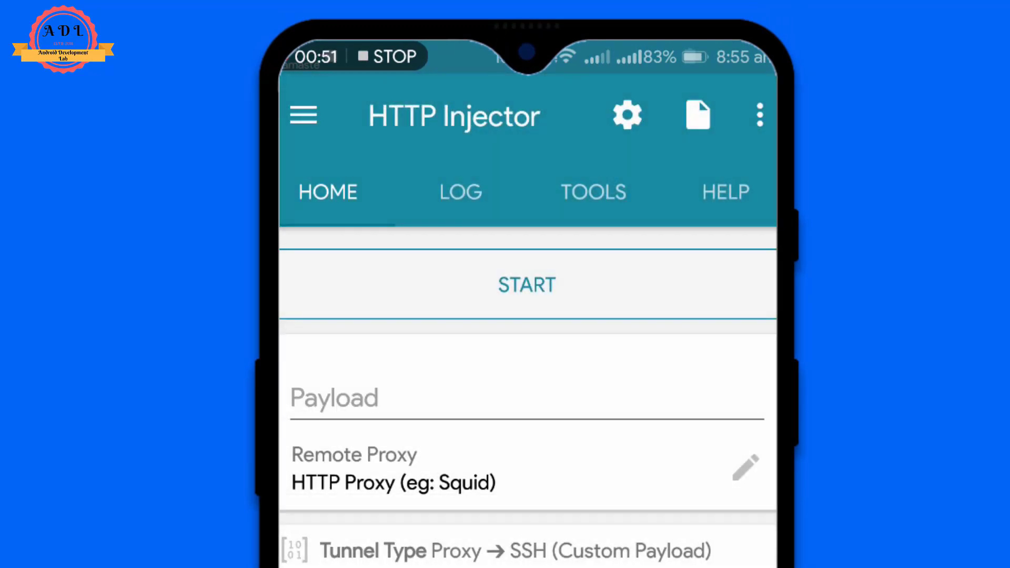
pyautogui.press('Home')
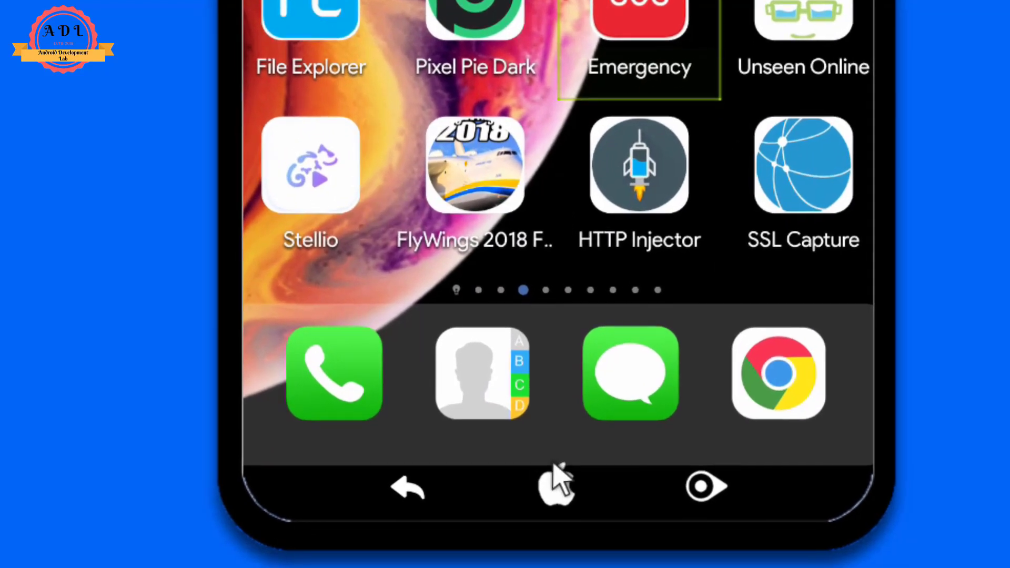
# Look up the SSL Capture app in the Play Store by searching for "ssl", and return to the home screen
pyautogui.click(537, 492)
pyautogui.click(608, 250)
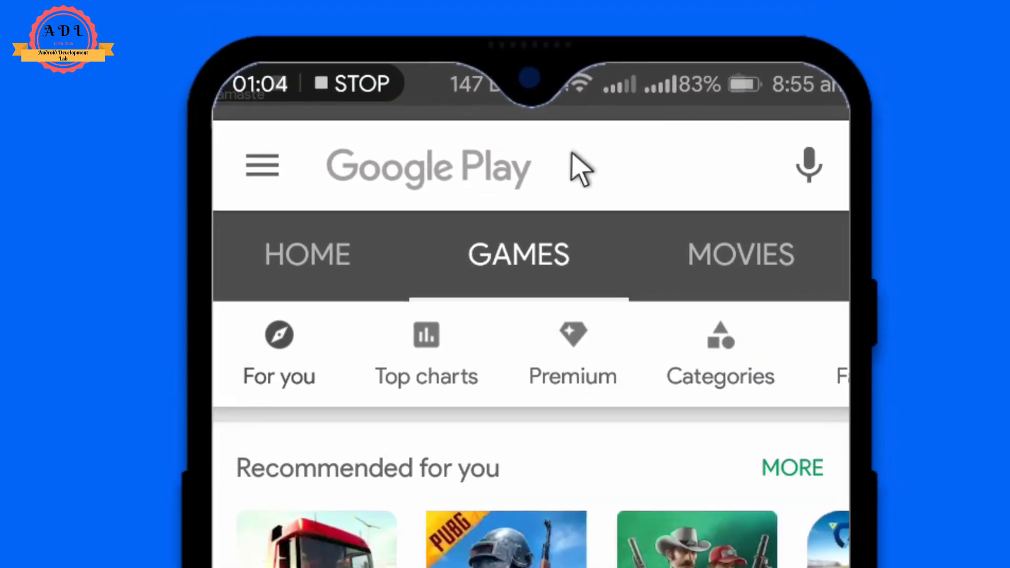
pyautogui.click(574, 176)
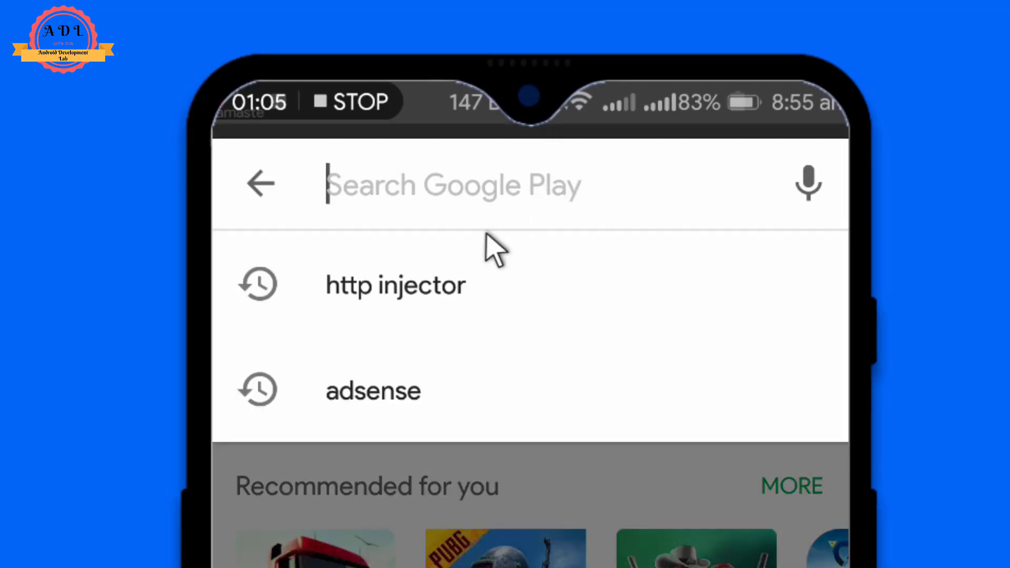
pyautogui.write('ss')
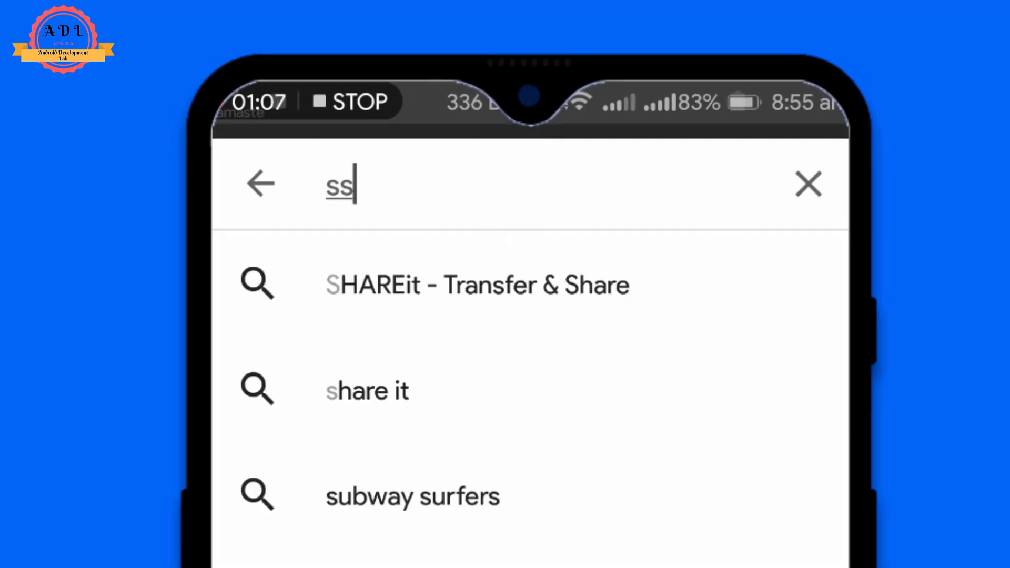
pyautogui.write('l')
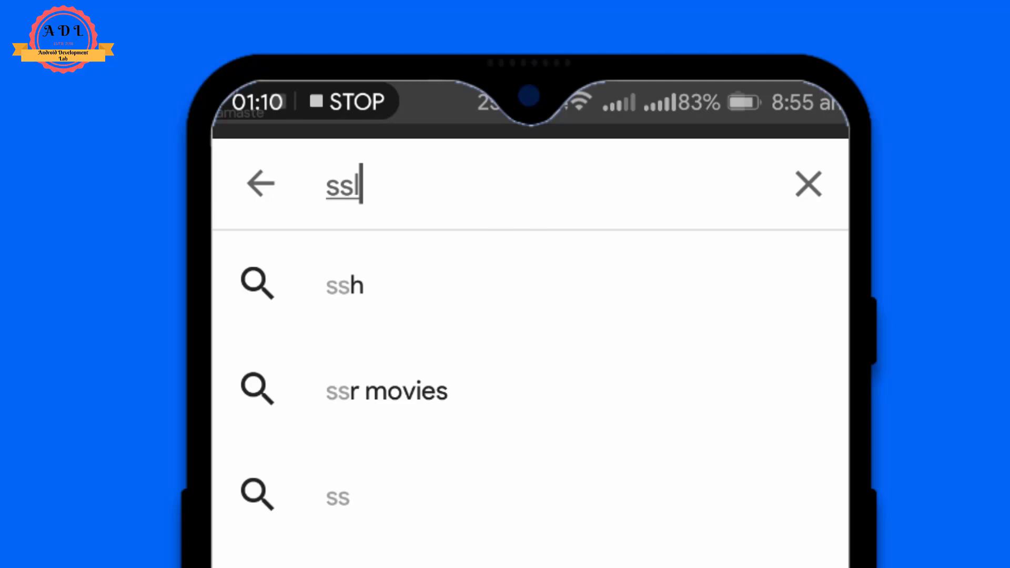
pyautogui.click(428, 286)
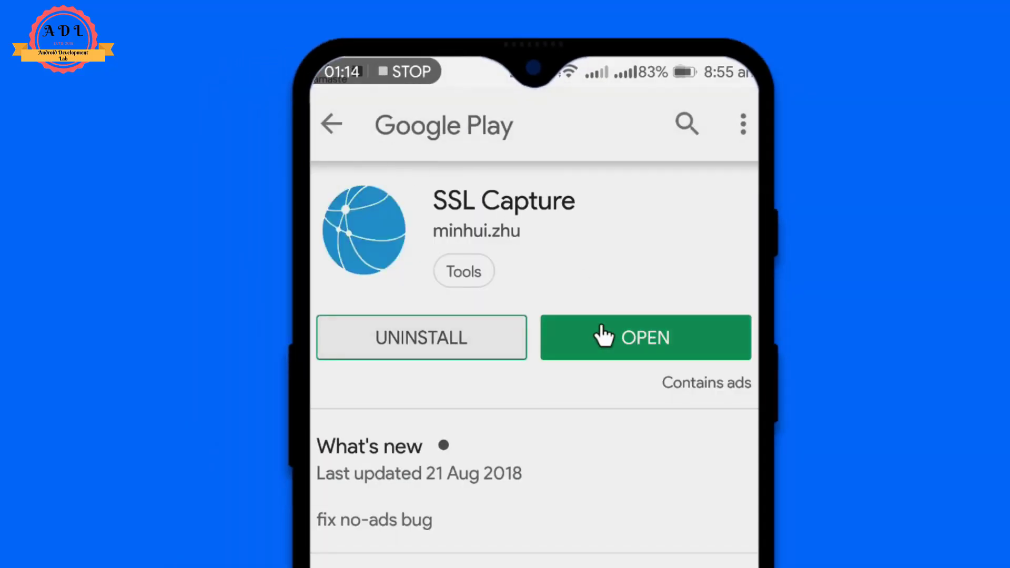
pyautogui.press('super')
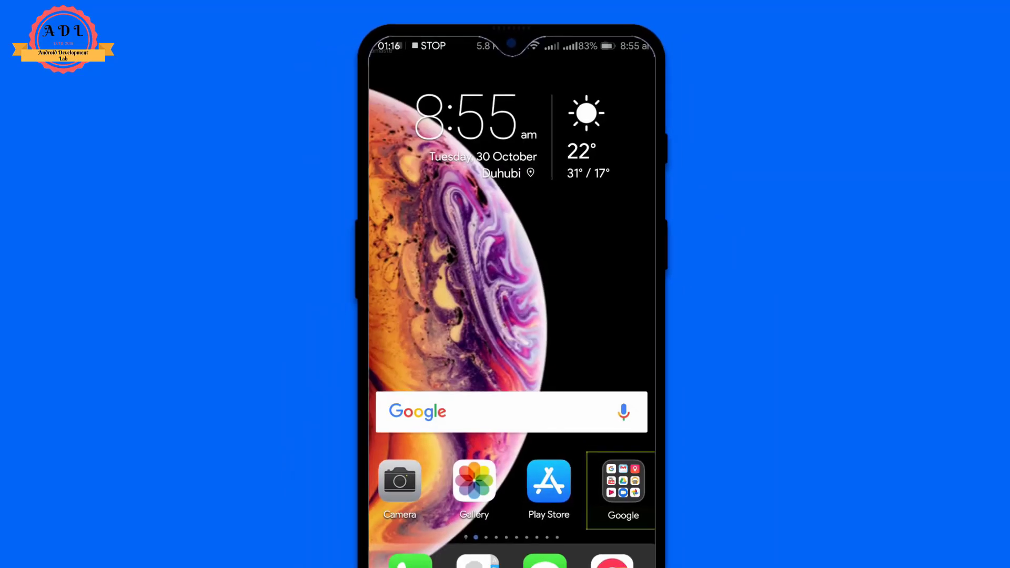
# Import the config file "Unlimited 8 days.ehi" into HTTP Injector
pyautogui.moveTo(579, 263); pyautogui.dragTo(500, 263)
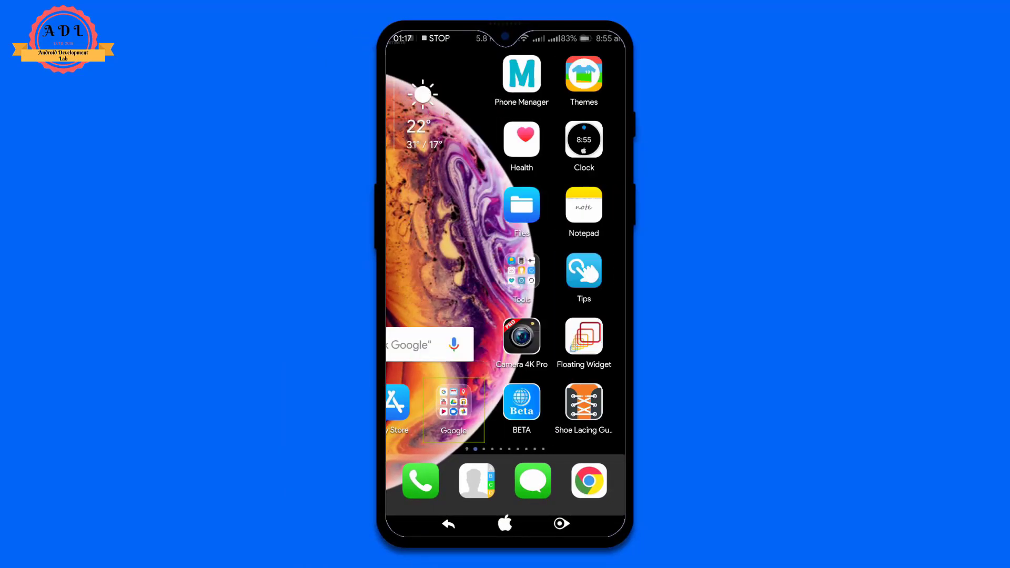
pyautogui.moveTo(579, 263); pyautogui.dragTo(447, 263)
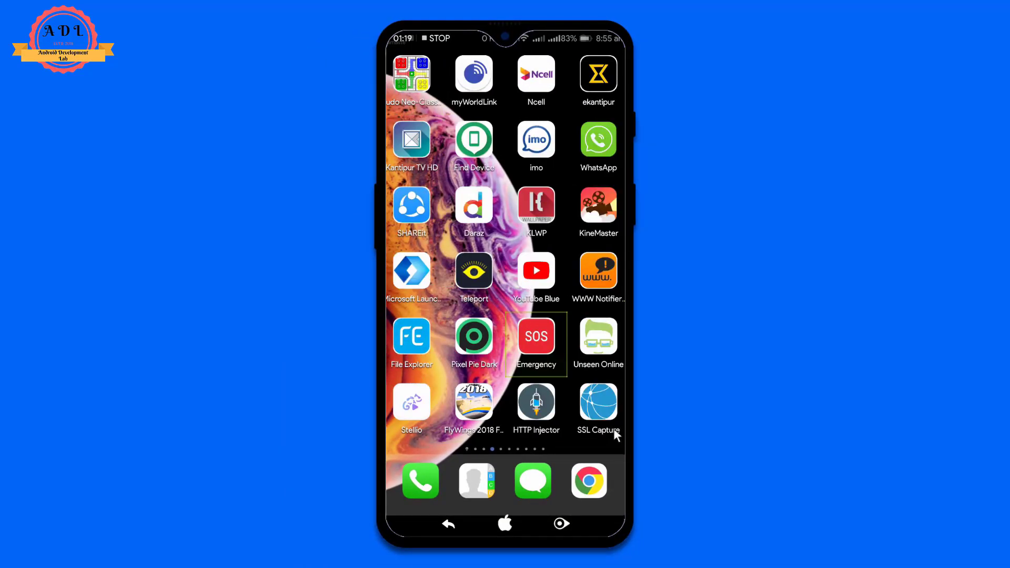
pyautogui.click(541, 409)
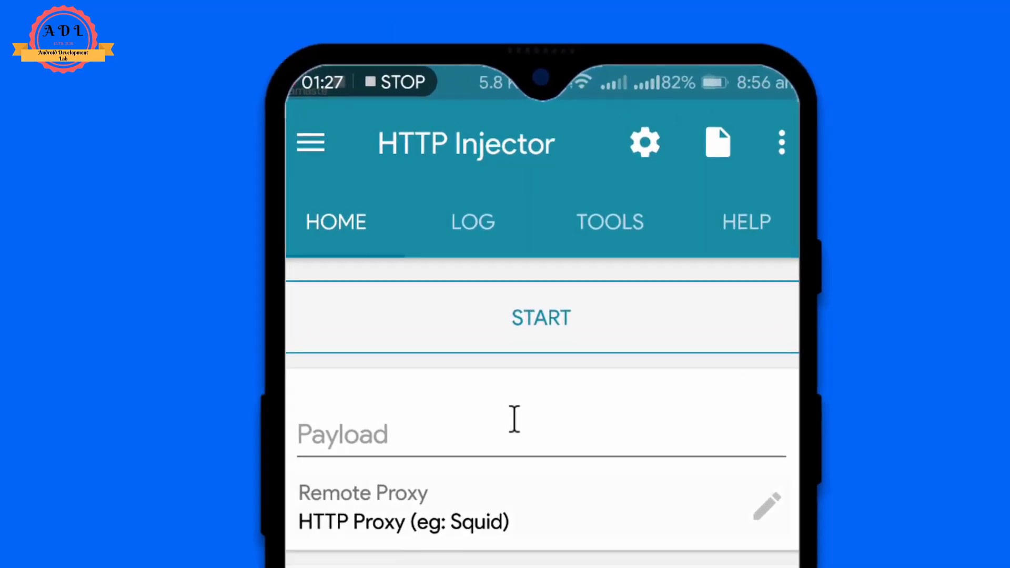
pyautogui.click(729, 150)
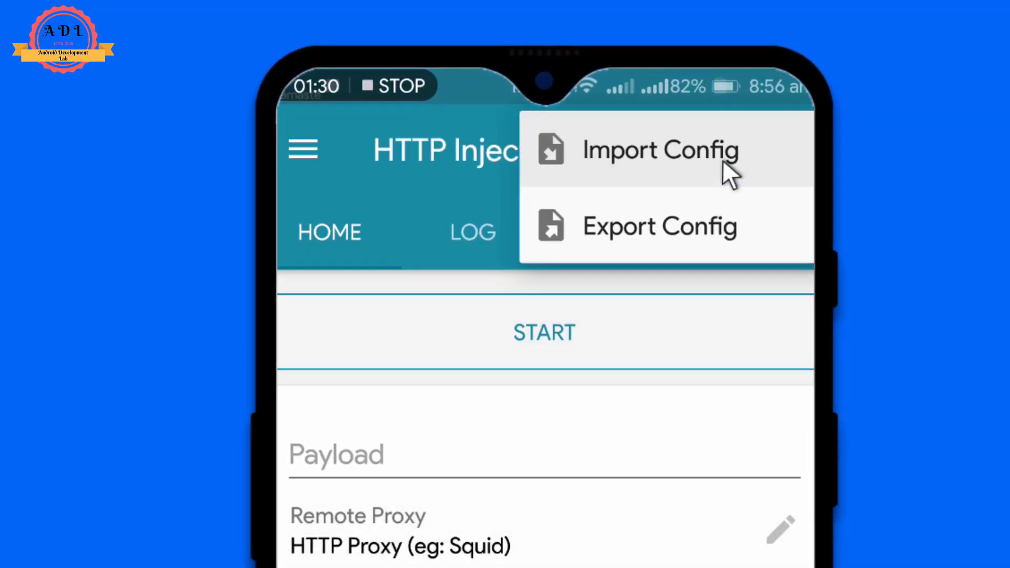
pyautogui.click(689, 155)
pyautogui.click(509, 463)
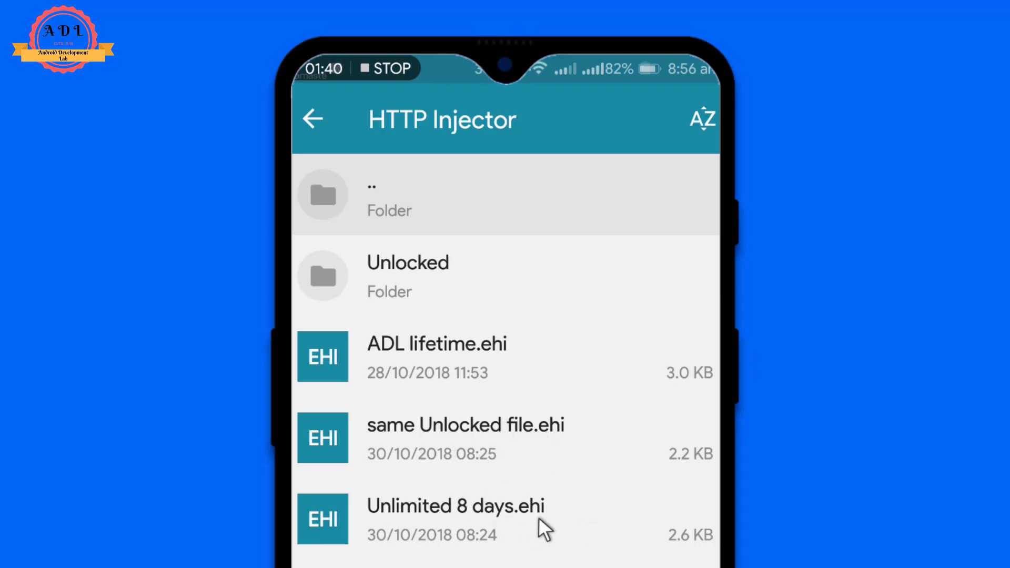
pyautogui.click(509, 510)
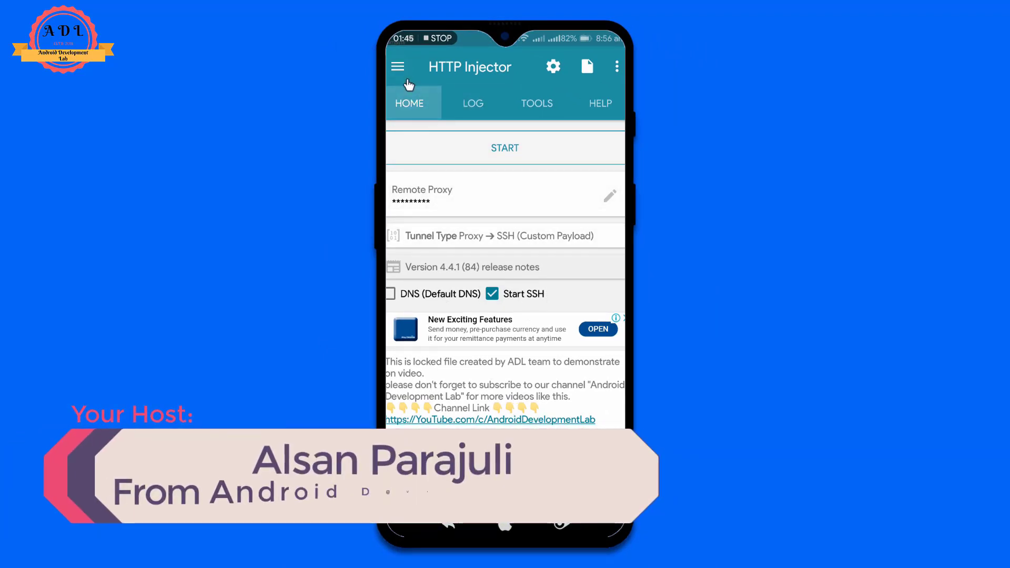
# Examine the imported config's SSH host, port and account entries in the SSH settings
pyautogui.click(397, 67)
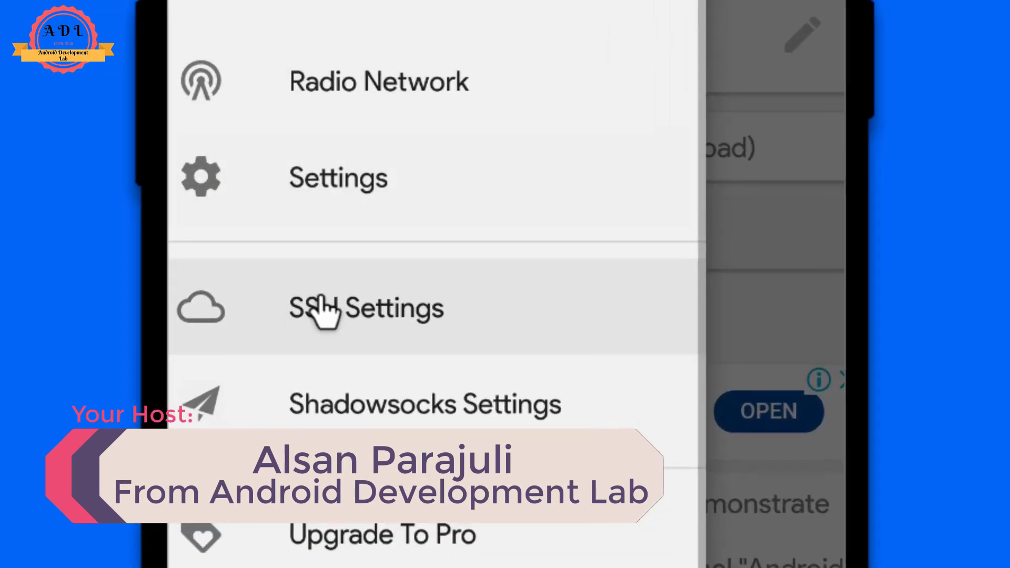
pyautogui.click(440, 293)
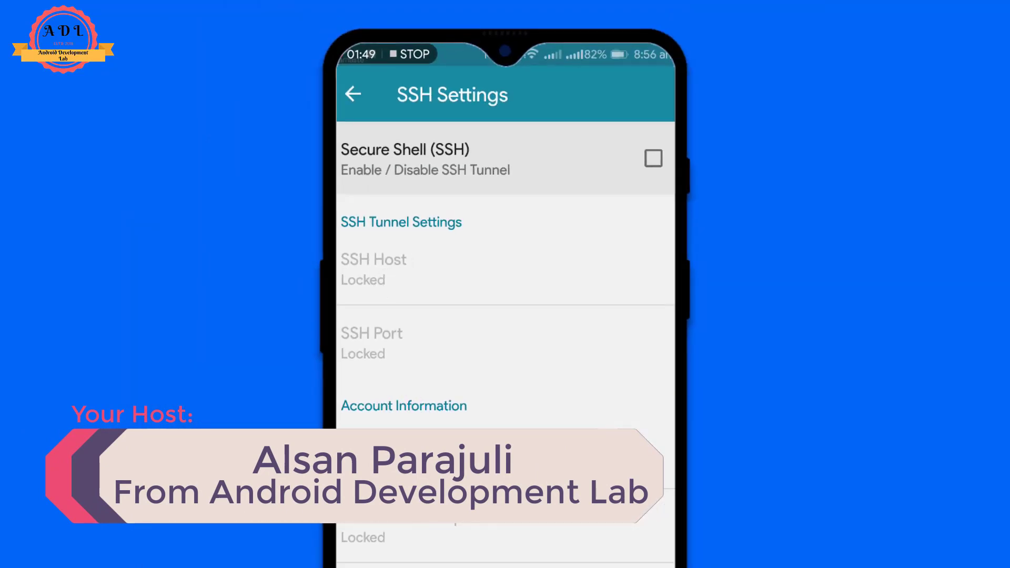
pyautogui.click(354, 94)
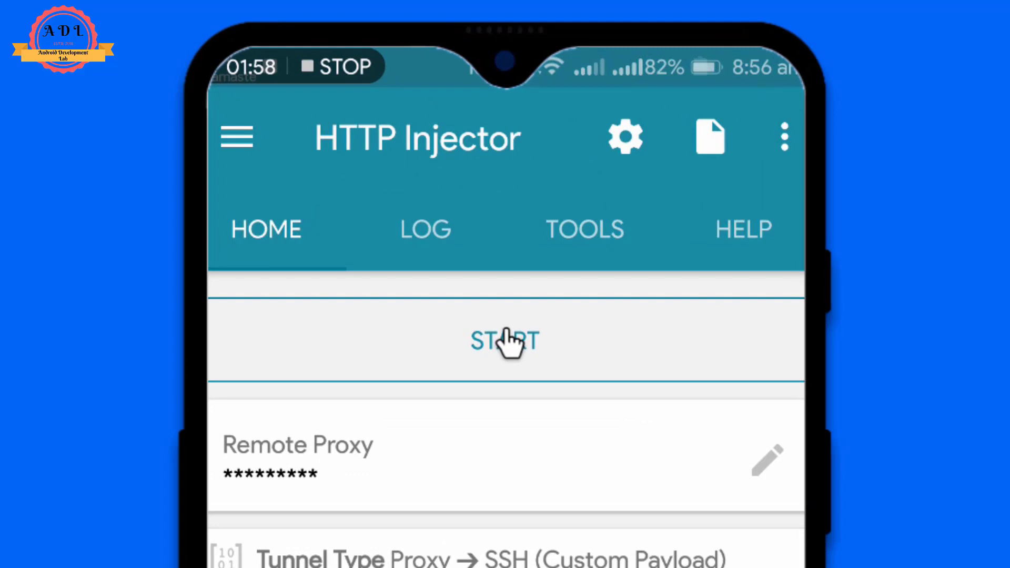
# Start the HTTP Injector tunnel and check the connection progress in its log
pyautogui.click(507, 344)
pyautogui.click(413, 224)
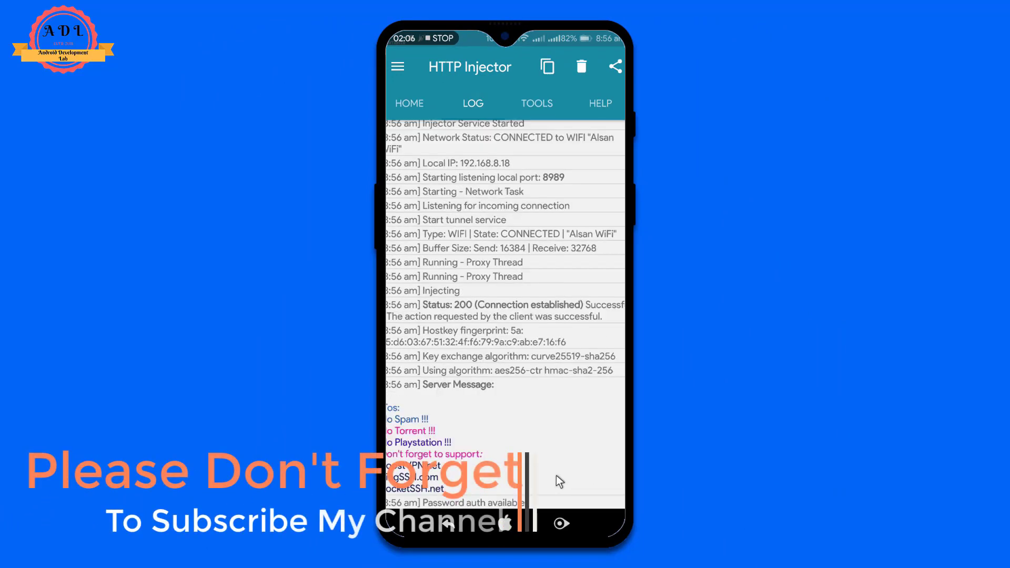
pyautogui.scroll(5, 547, 428)
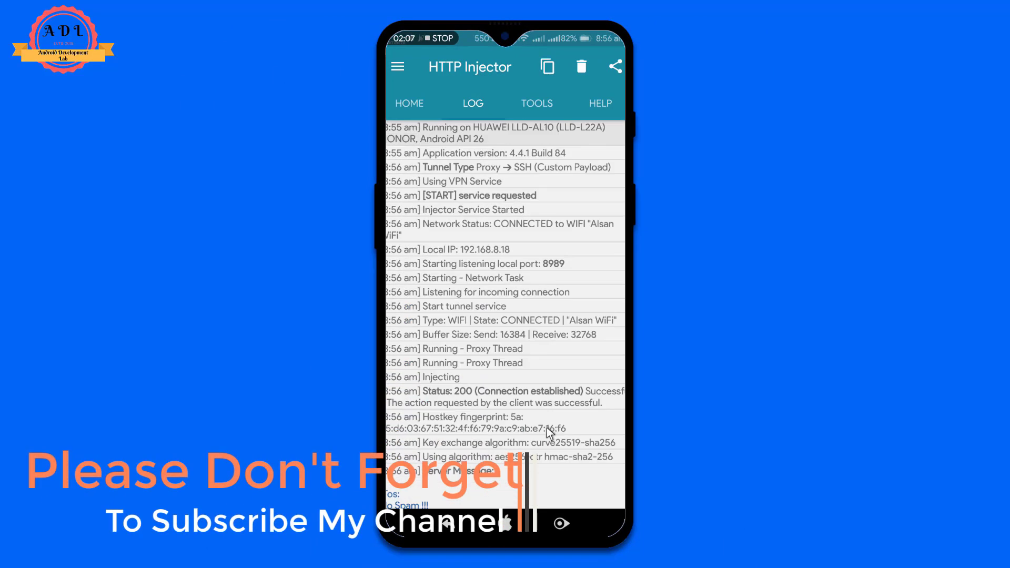
pyautogui.moveTo(541, 468); pyautogui.dragTo(595, 242)
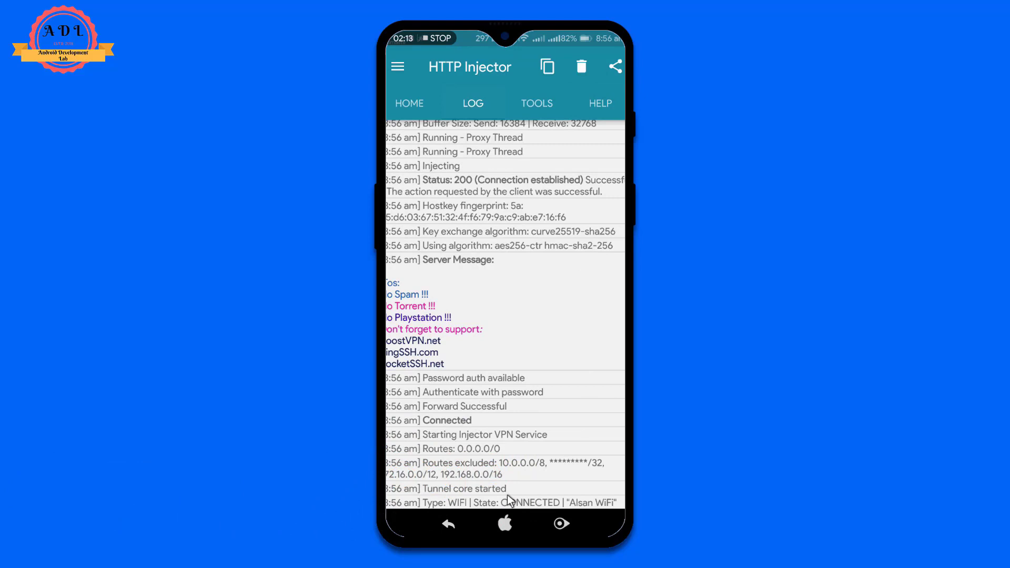
# Switch to SSL Capture, allow it file access and install the SSLCapture CA Certificate for VPN and apps, declining the professional edition
pyautogui.click(505, 524)
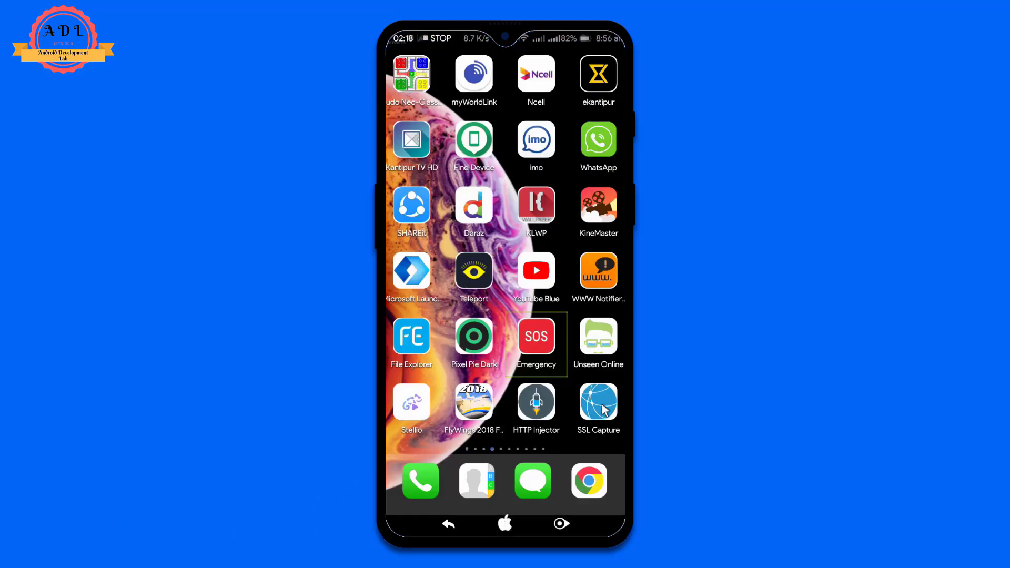
pyautogui.click(604, 408)
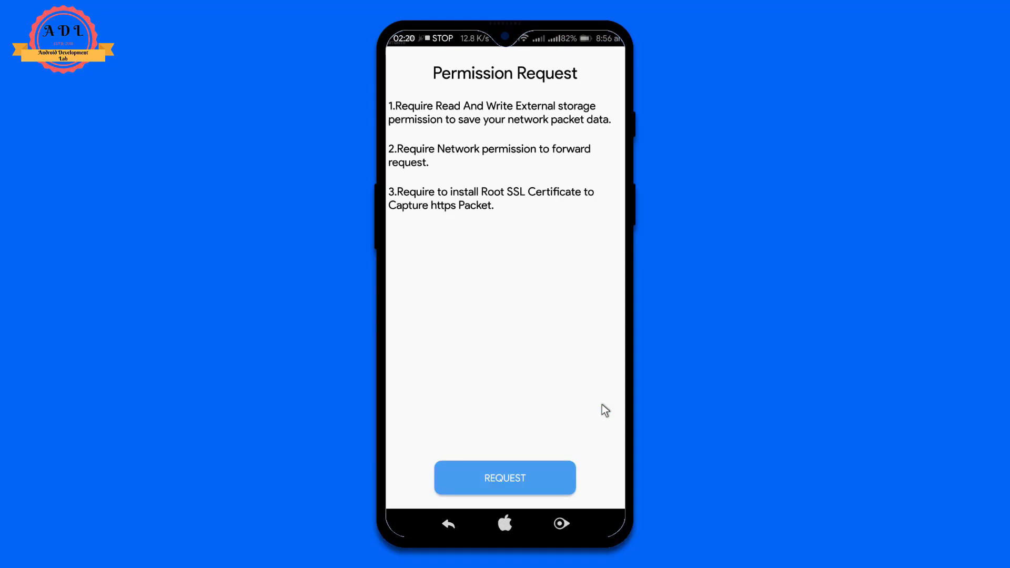
pyautogui.click(516, 489)
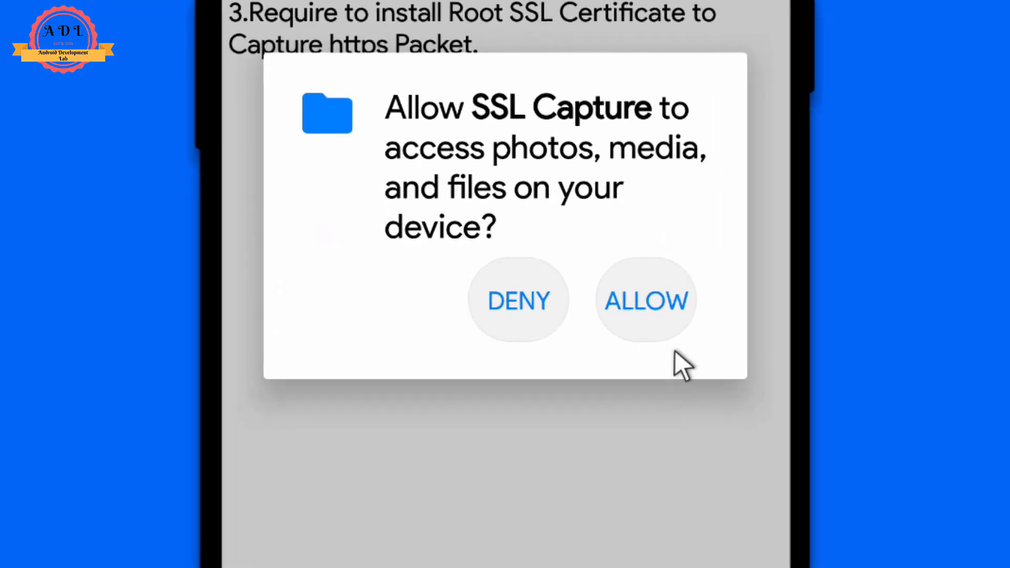
pyautogui.click(648, 315)
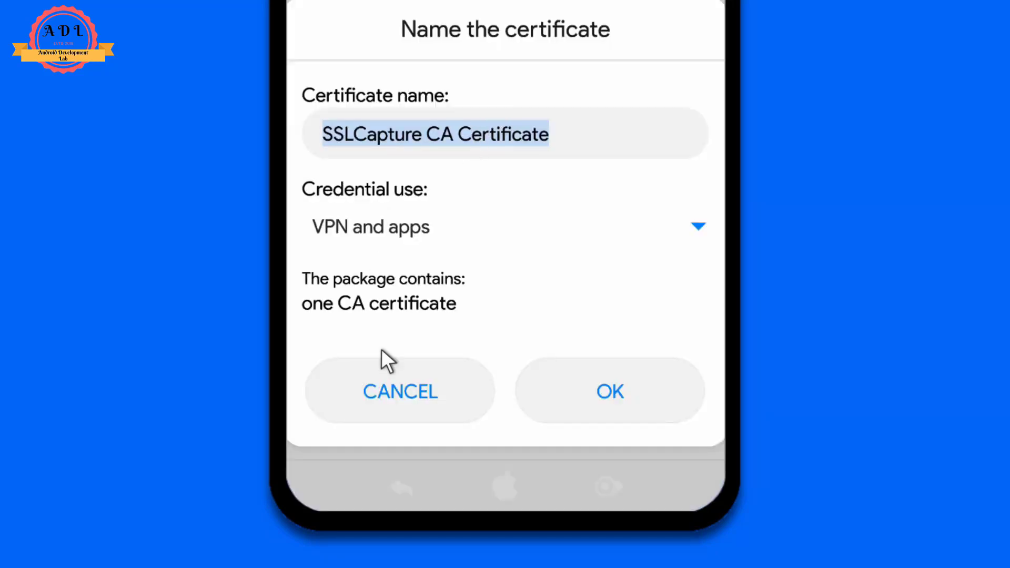
pyautogui.click(605, 392)
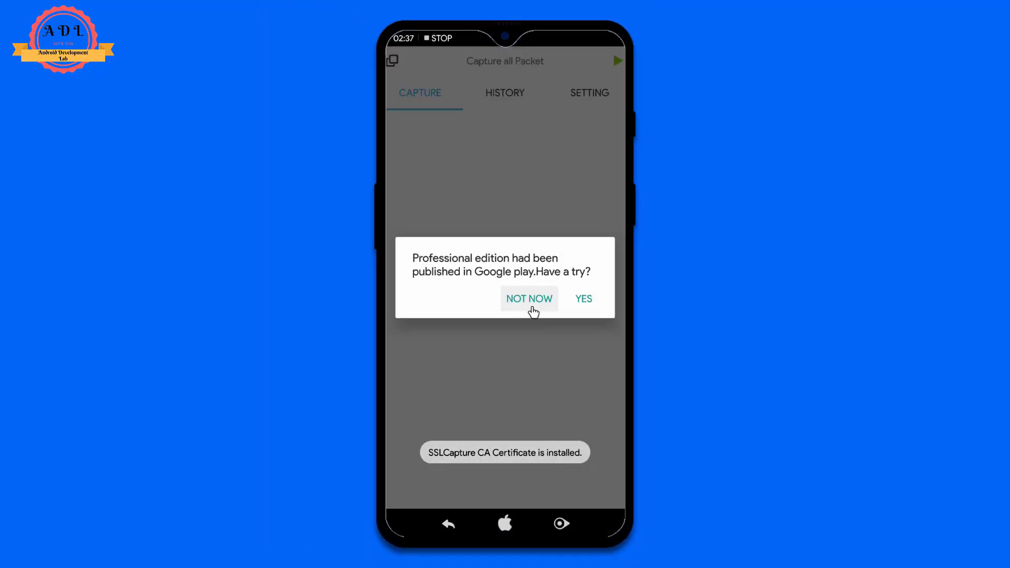
pyautogui.click(531, 300)
# Enable Auto Parse Packet Data in SSL Capture's settings and return to the capture view
pyautogui.click(602, 100)
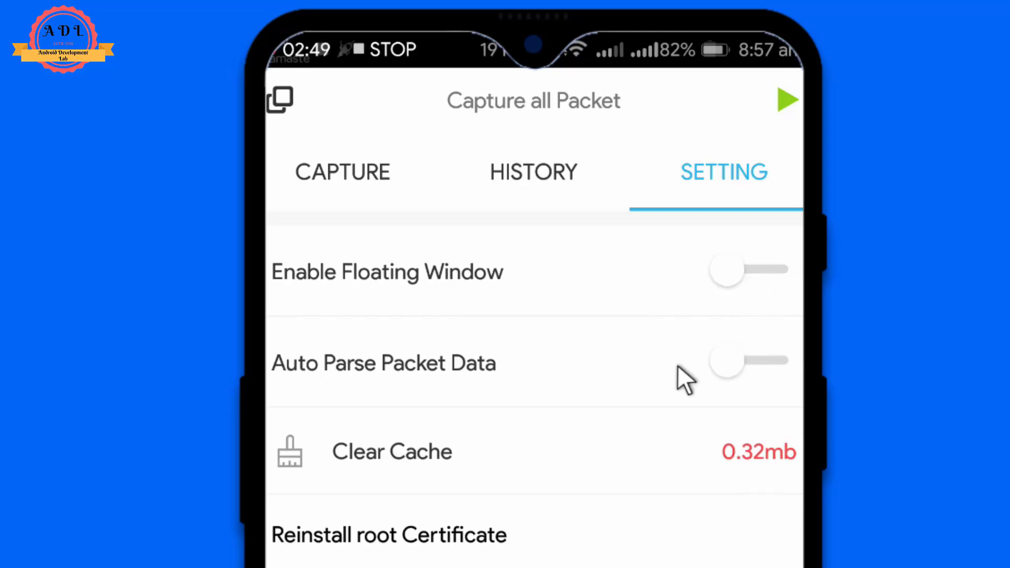
pyautogui.click(705, 207)
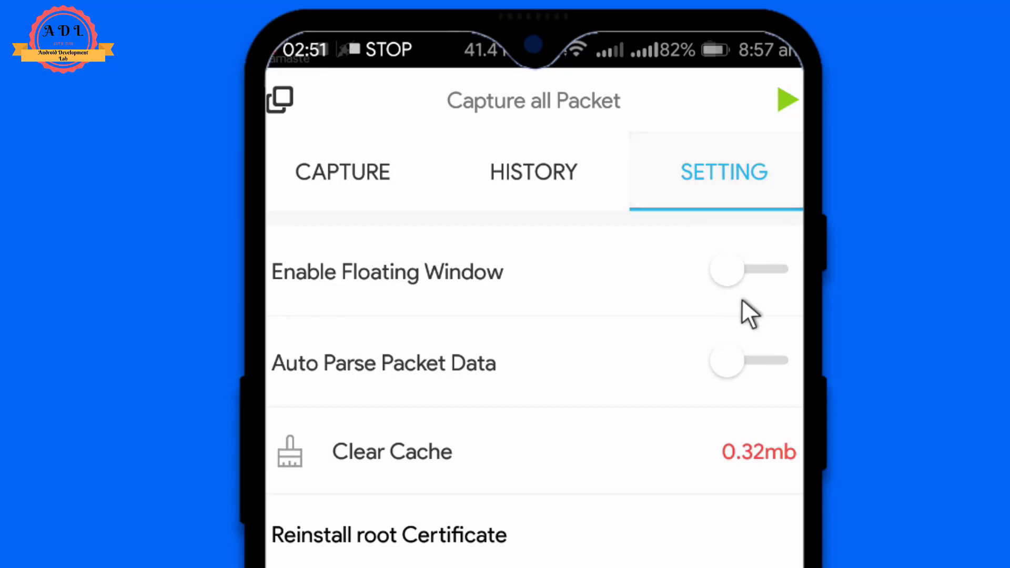
pyautogui.click(725, 409)
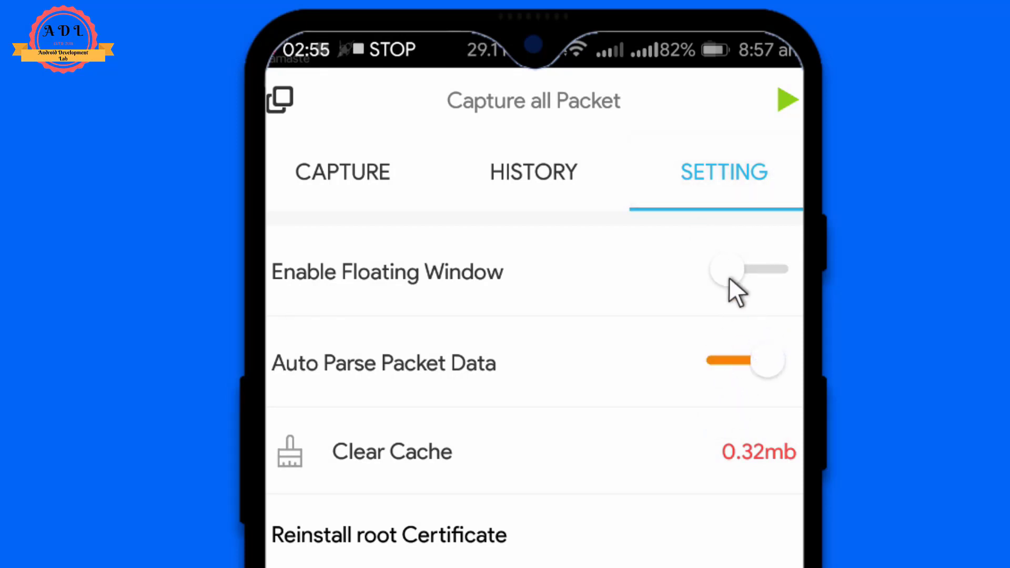
pyautogui.click(331, 171)
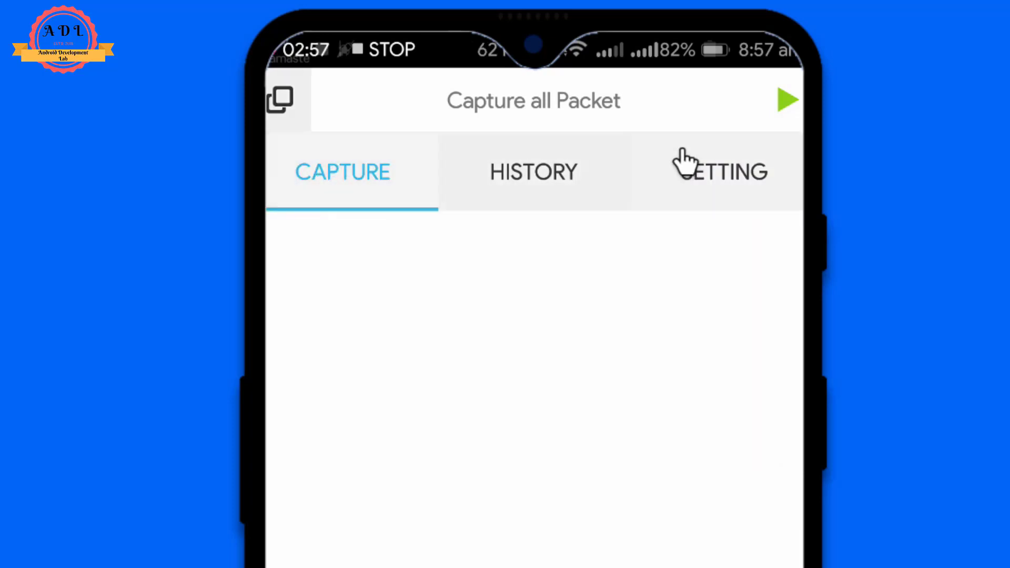
# Start capturing all packets with the floating view enabled, and check the details of the captured HTTP Injector packet to clients3.google.com
pyautogui.click(785, 100)
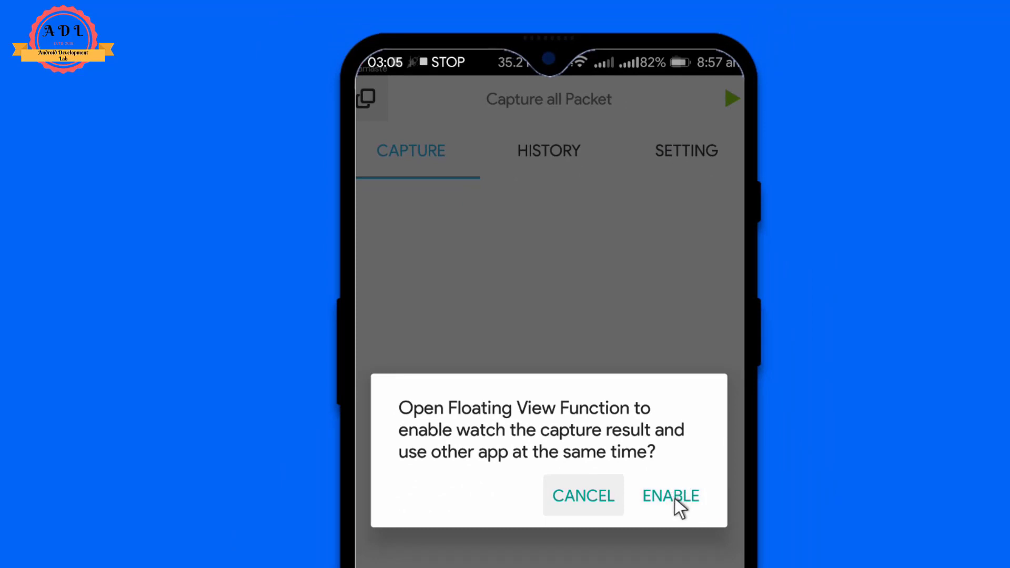
pyautogui.click(674, 496)
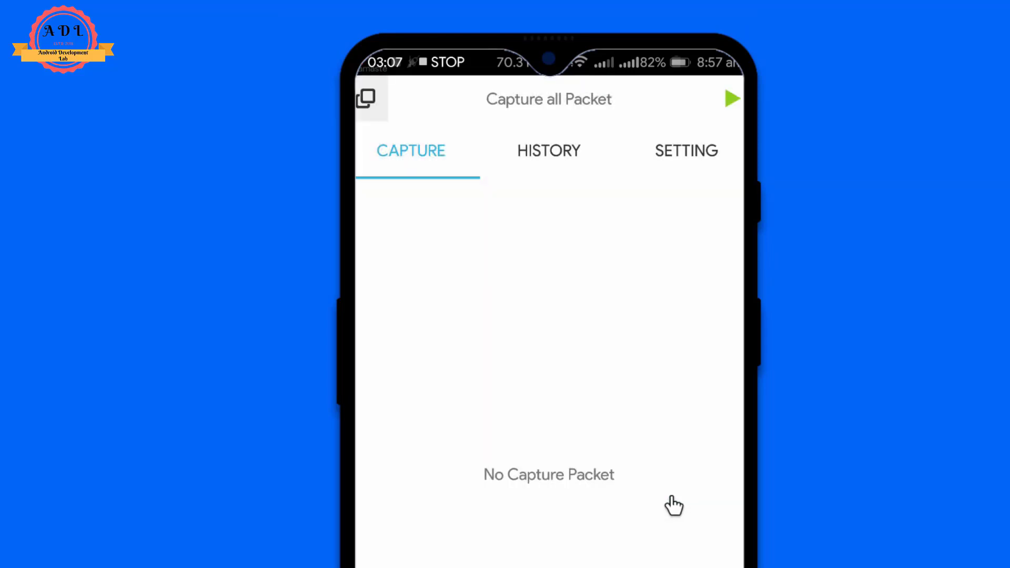
pyautogui.click(562, 419)
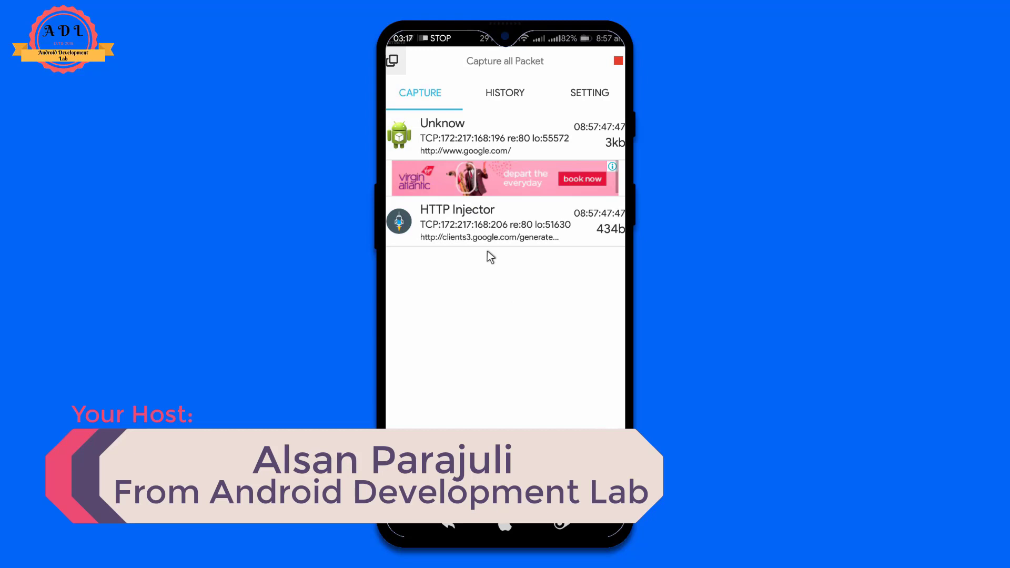
pyautogui.click(498, 231)
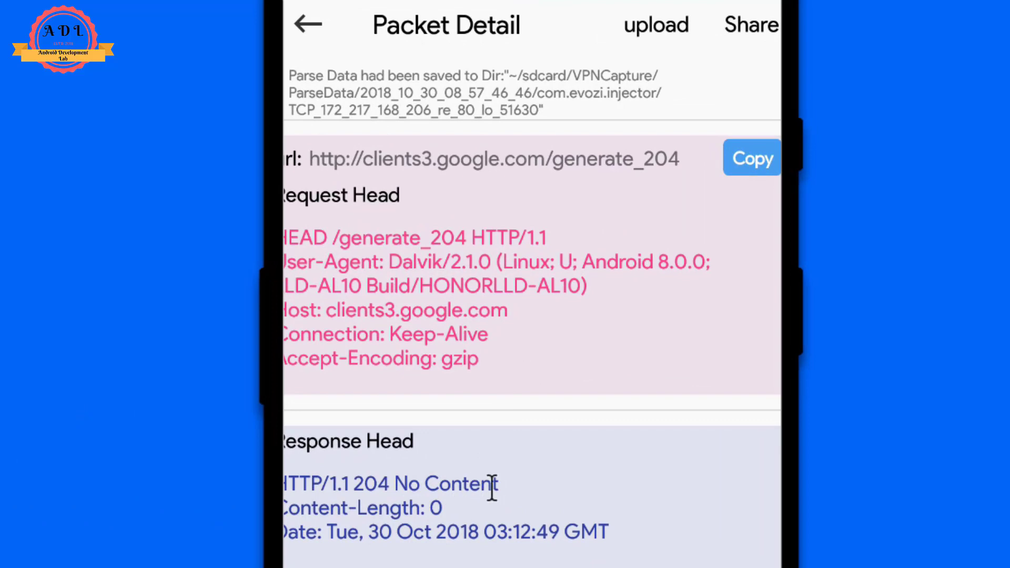
pyautogui.click(308, 26)
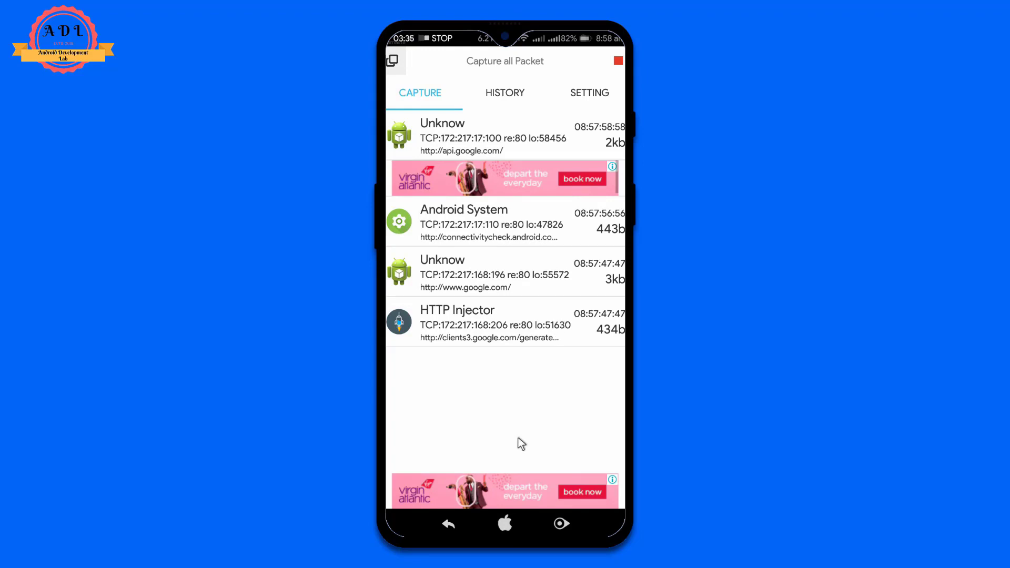
# Switch to HTTP Injector and enable the Secure Shell (SSH) tunnel in its SSH settings
pyautogui.click(508, 524)
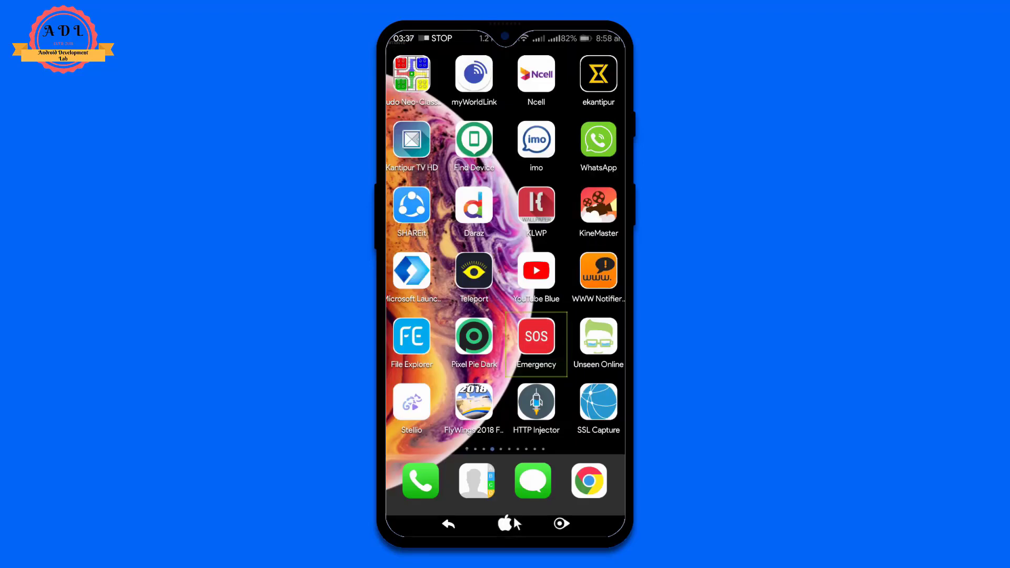
pyautogui.click(526, 416)
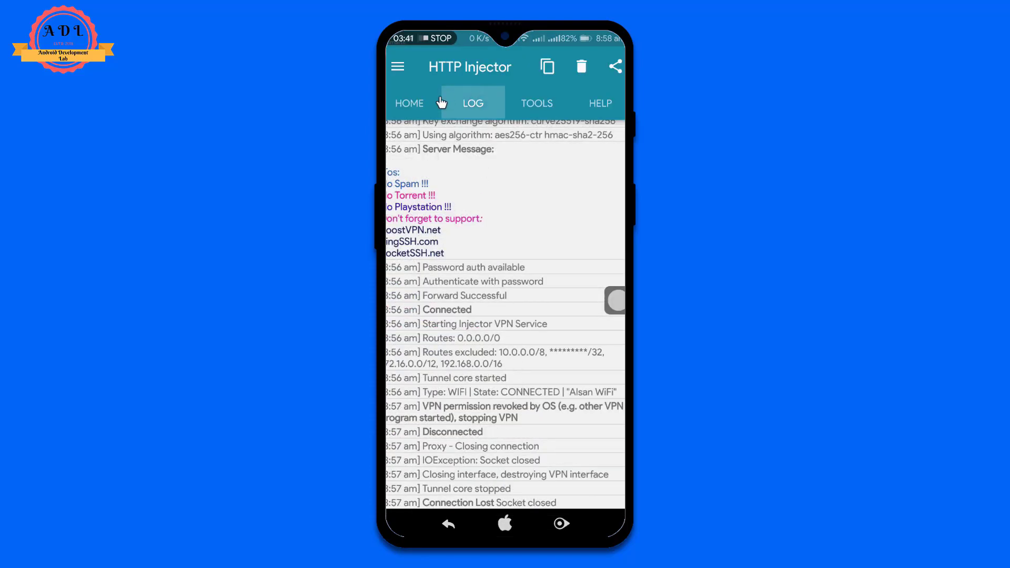
pyautogui.click(418, 104)
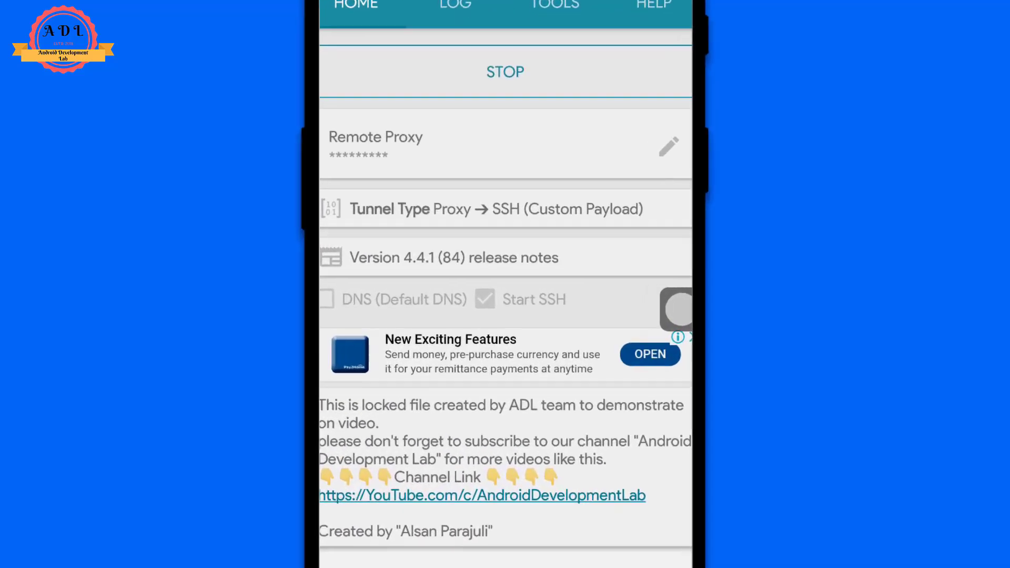
pyautogui.click(397, 66)
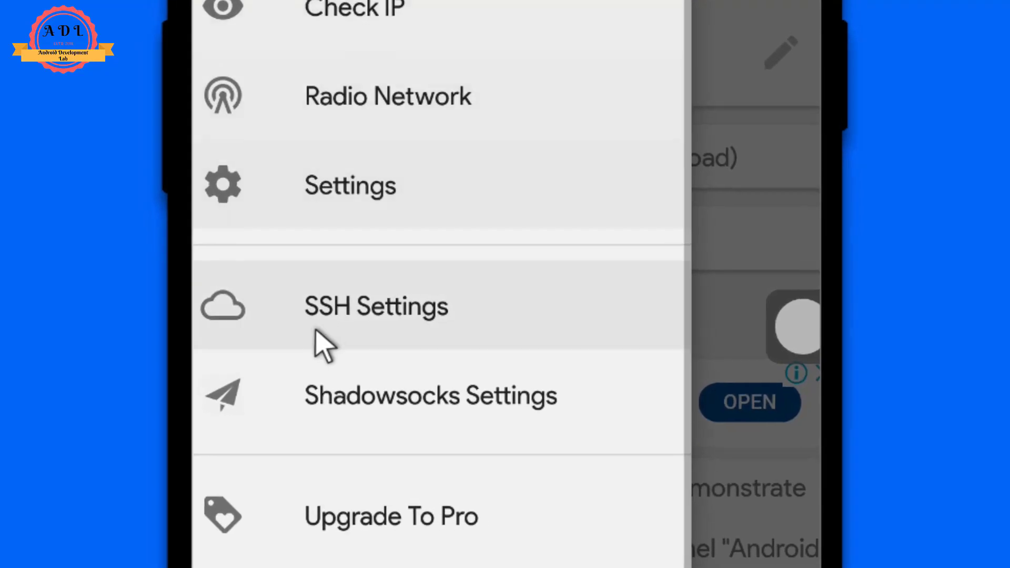
pyautogui.click(312, 315)
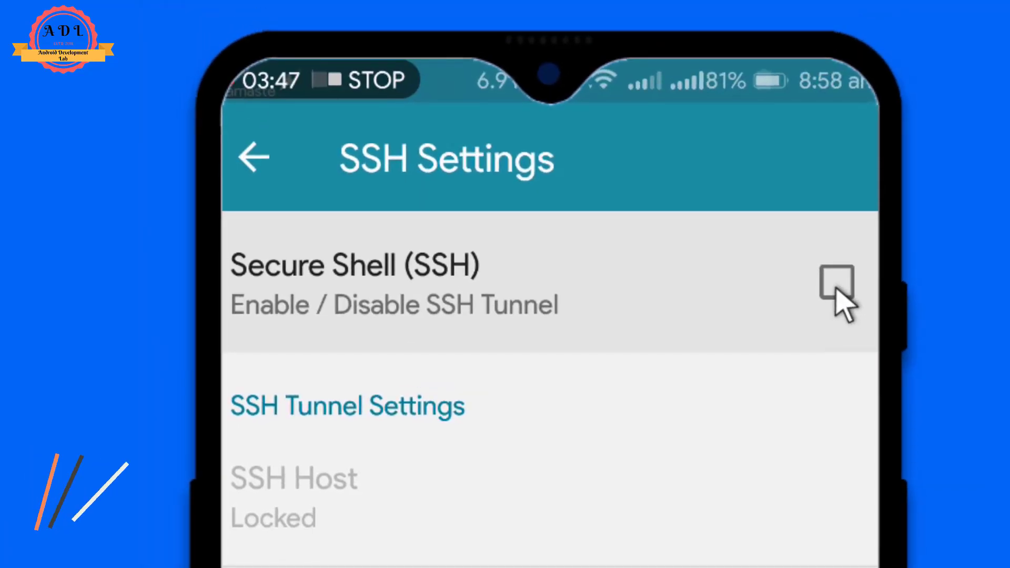
pyautogui.click(828, 188)
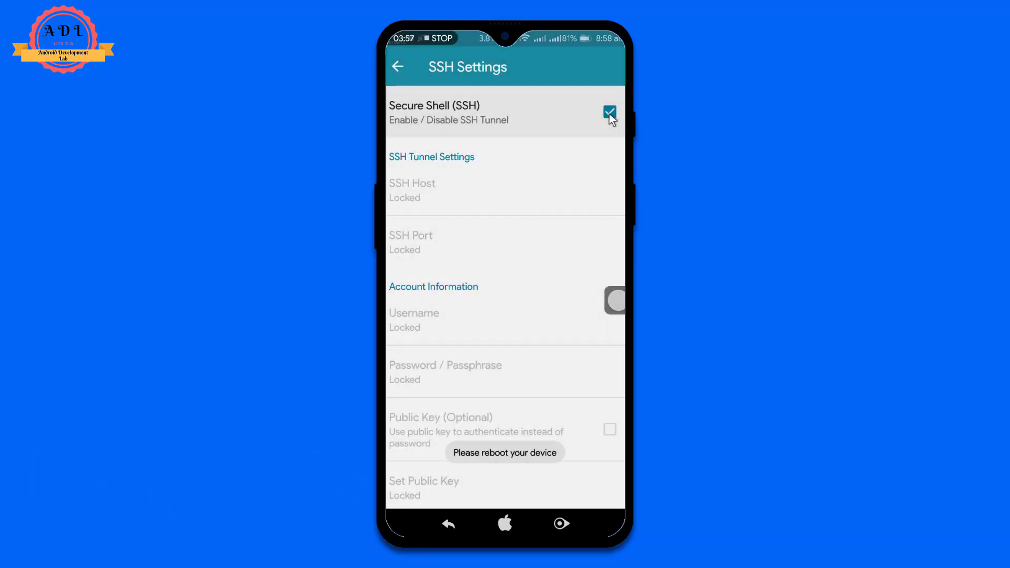
pyautogui.click(561, 524)
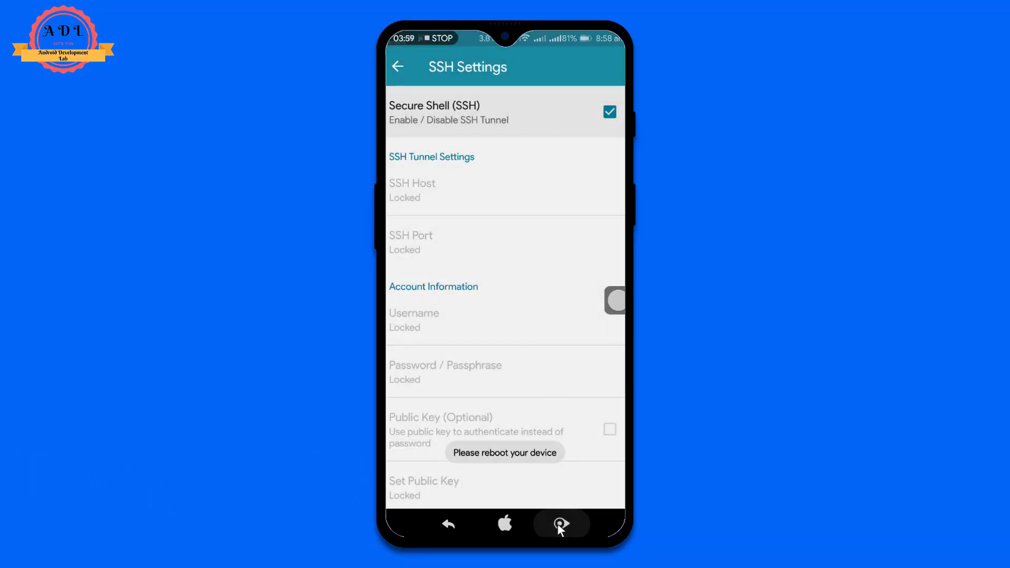
pyautogui.click(498, 311)
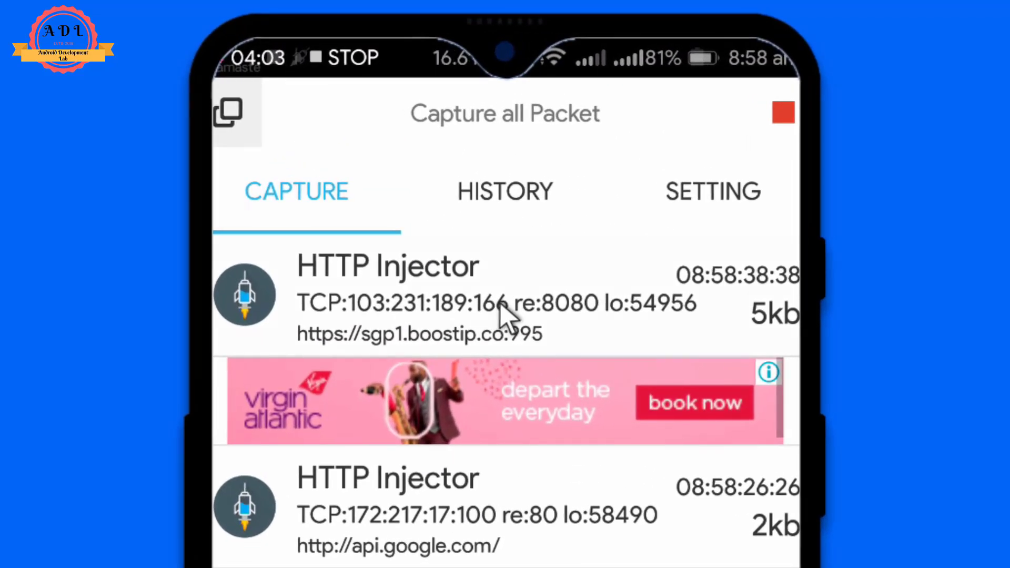
pyautogui.click(498, 307)
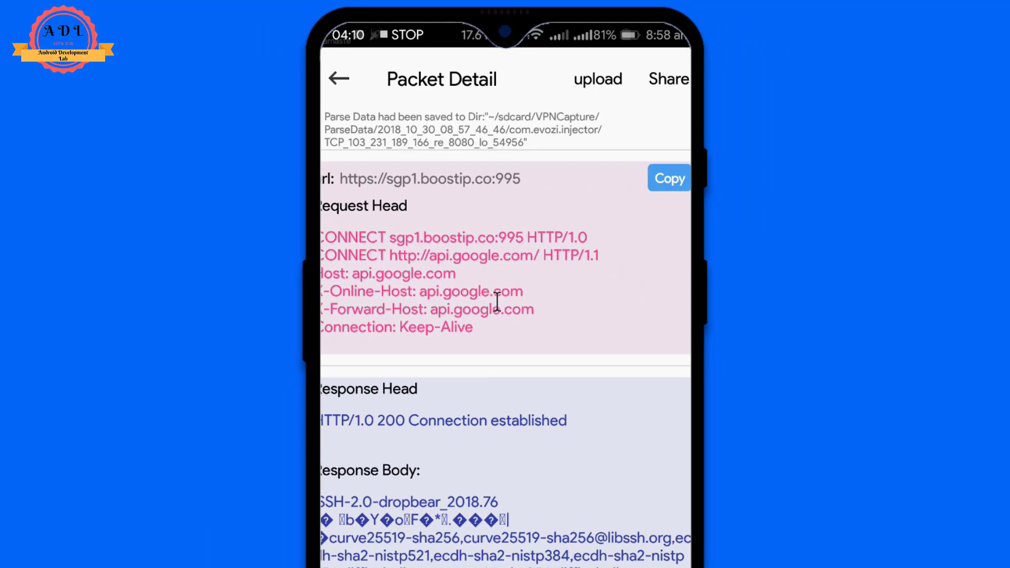
# Copy the packet's full request head, from the first CONNECT line through "Connection: Keep-Alive"
pyautogui.moveTo(322, 238); pyautogui.dragTo(490, 379)
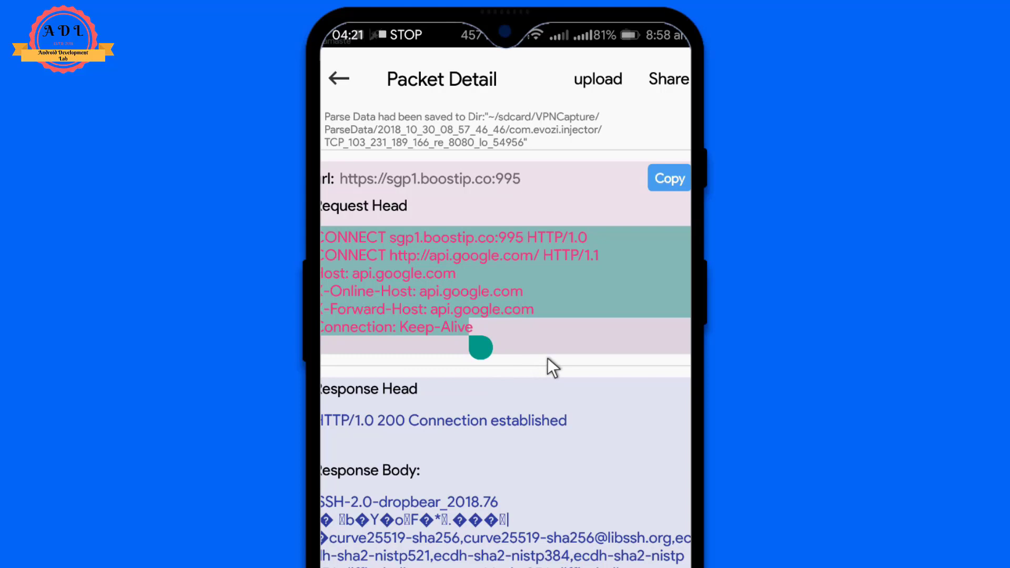
pyautogui.click(477, 337)
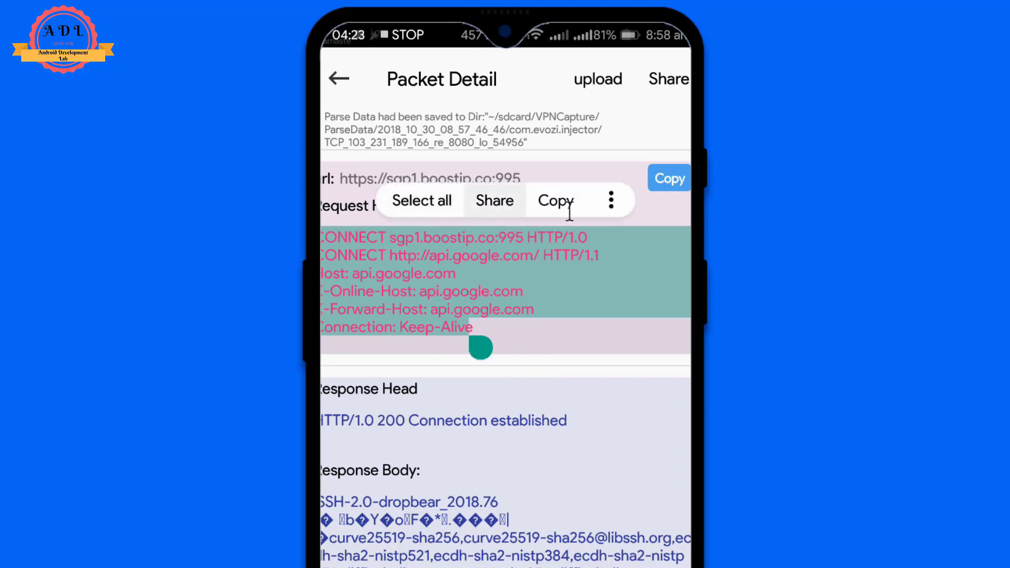
pyautogui.moveTo(485, 345); pyautogui.dragTo(508, 353)
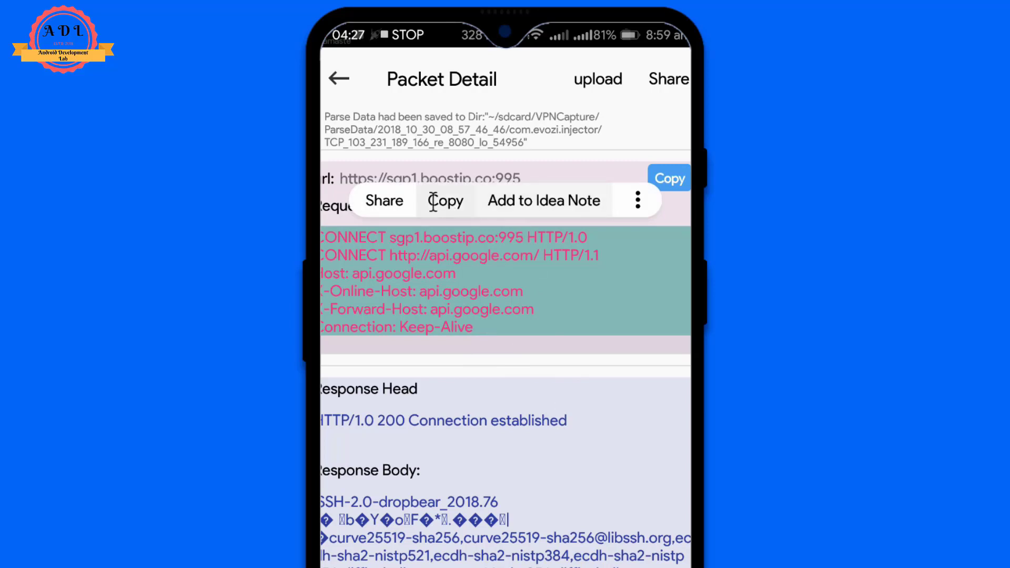
pyautogui.click(446, 201)
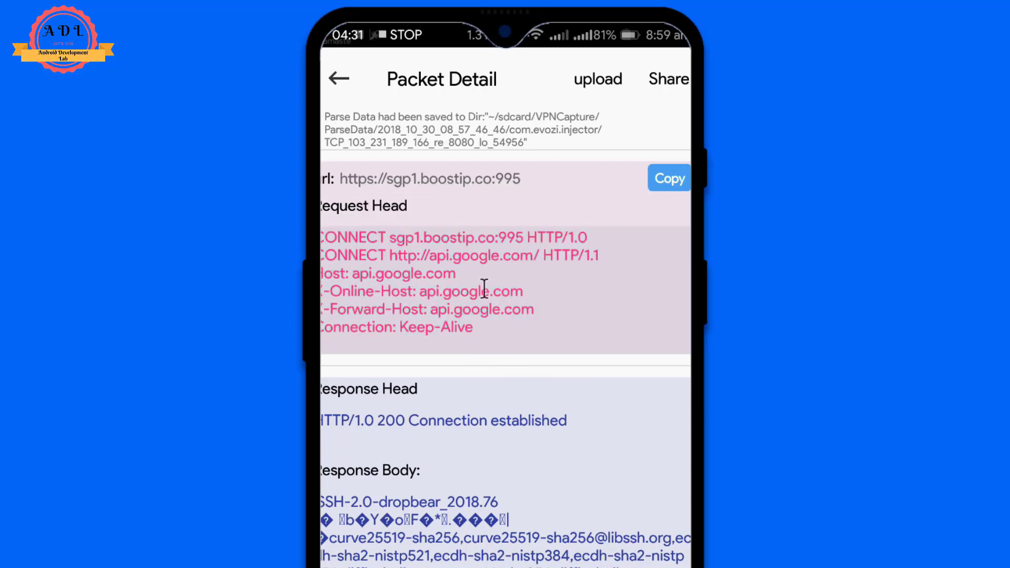
pyautogui.press('Print')
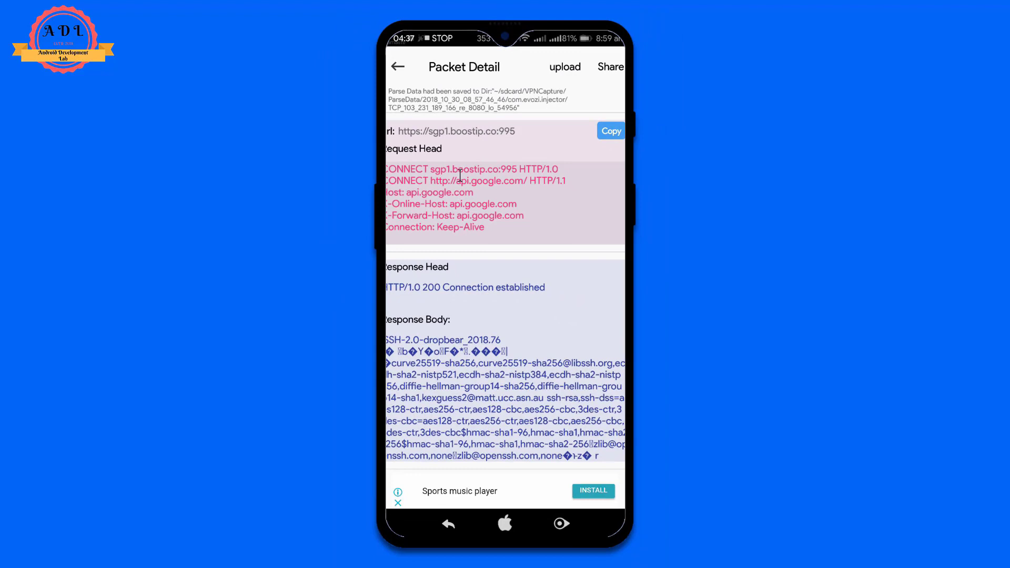
# Switch to HTTP Injector, stop the tunnel and load "same Unlocked file.ehi" from the HTTP Injector folder
pyautogui.click(505, 523)
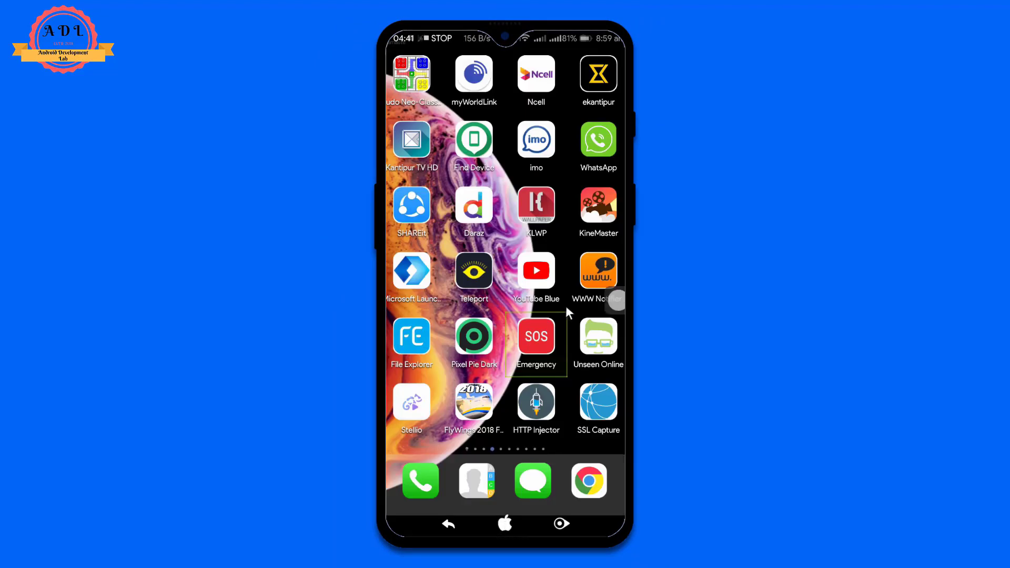
pyautogui.click(541, 404)
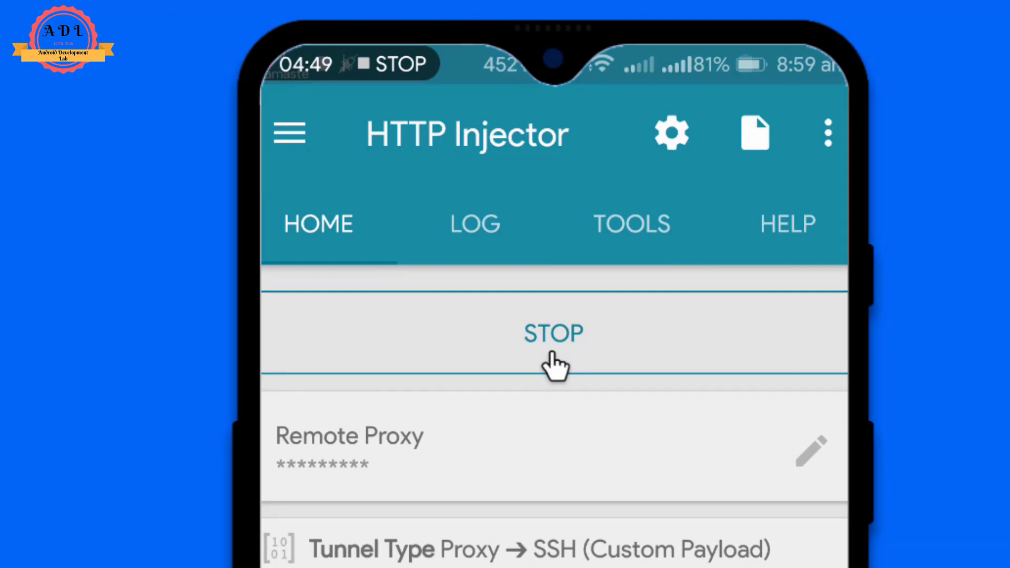
pyautogui.click(552, 357)
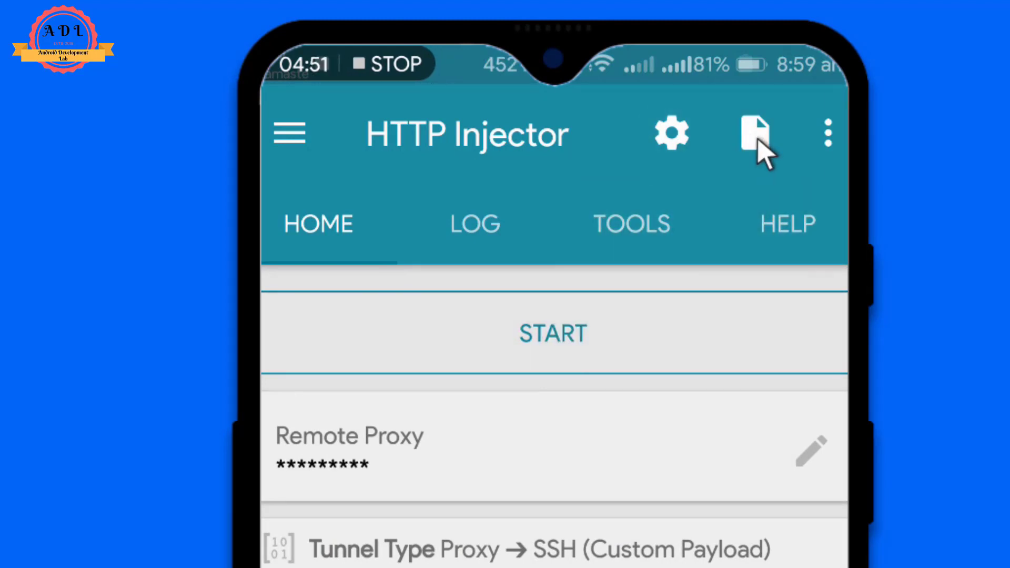
pyautogui.click(757, 141)
pyautogui.click(712, 145)
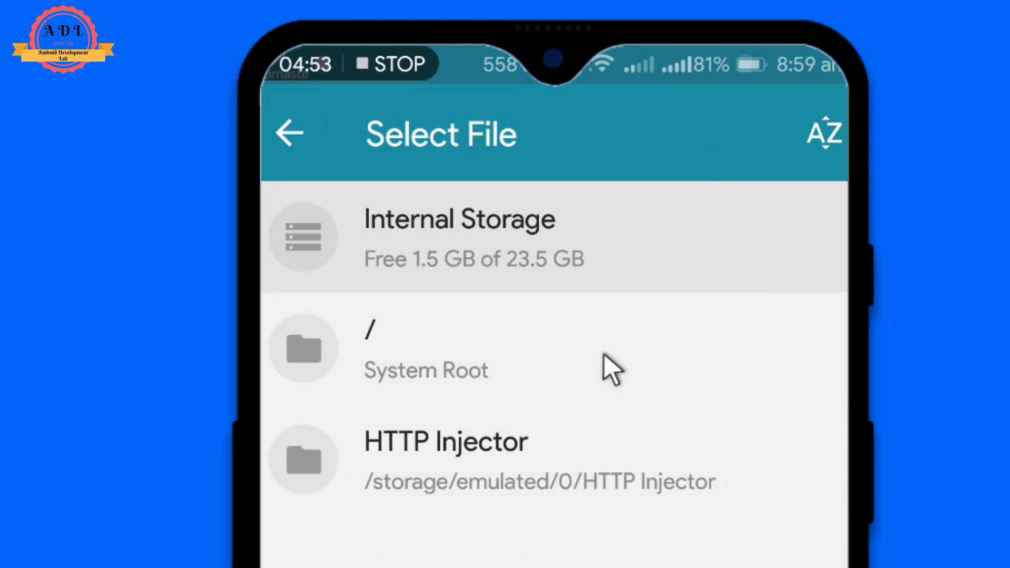
pyautogui.click(476, 469)
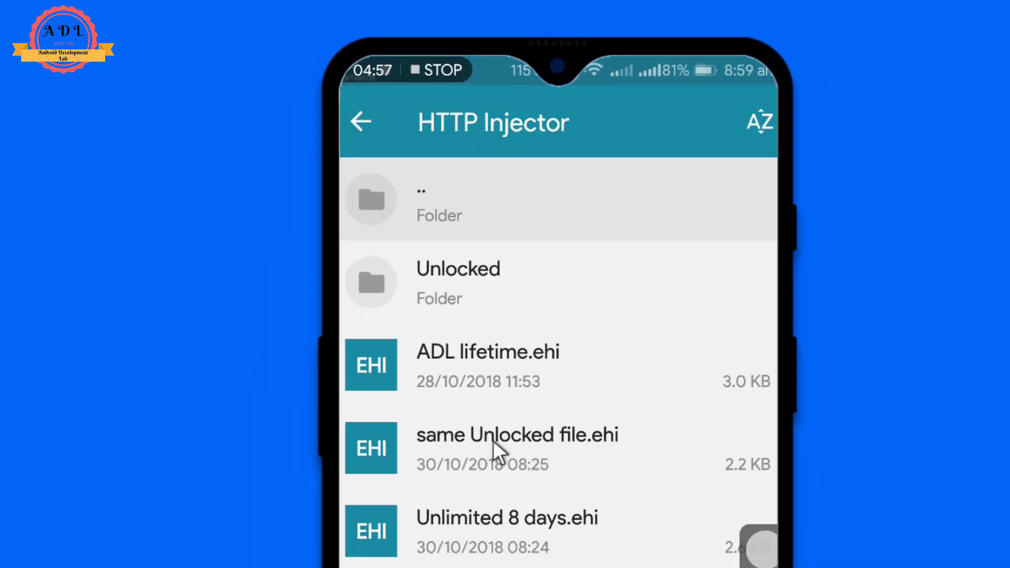
pyautogui.click(516, 440)
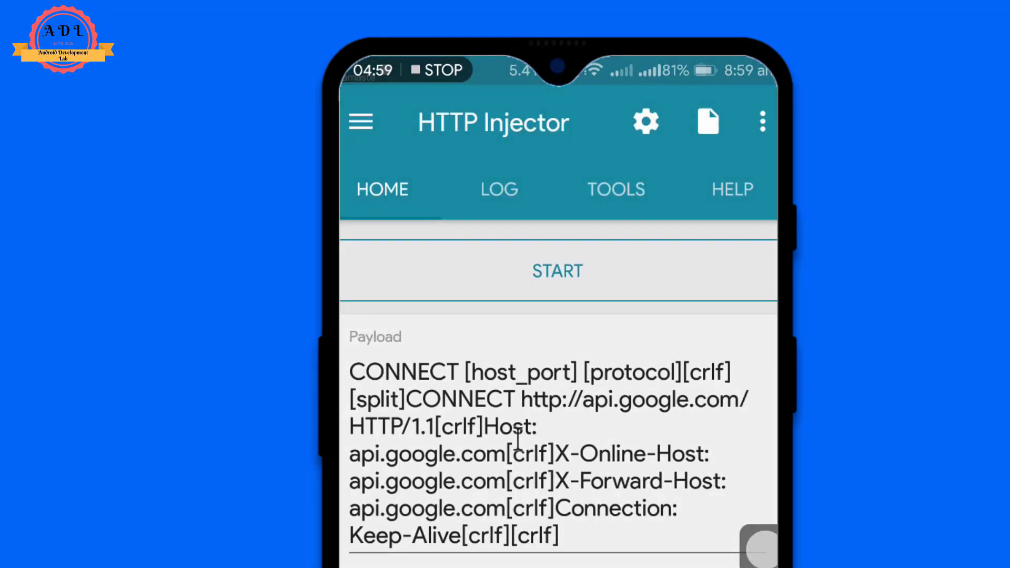
# Examine the unlocked config's payload text and its SSH host, port and account entries for comparison with the captured request
pyautogui.moveTo(566, 418); pyautogui.dragTo(373, 288)
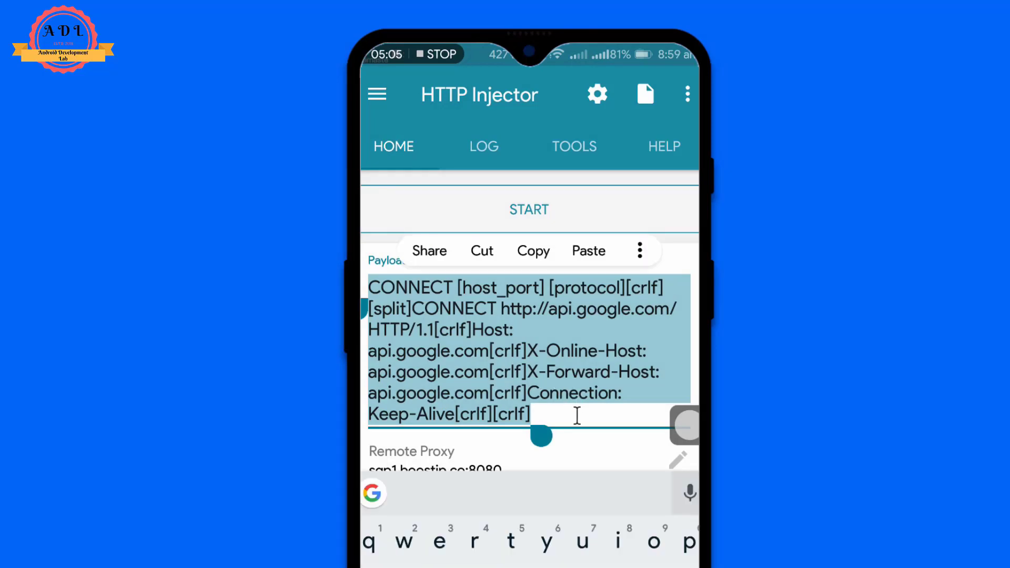
pyautogui.click(577, 416)
pyautogui.click(379, 95)
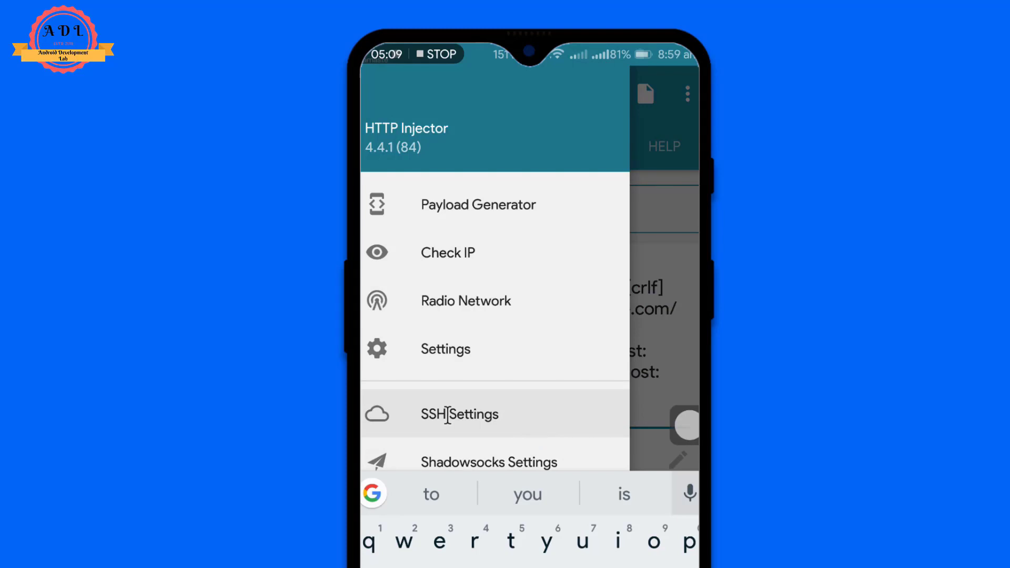
pyautogui.click(447, 414)
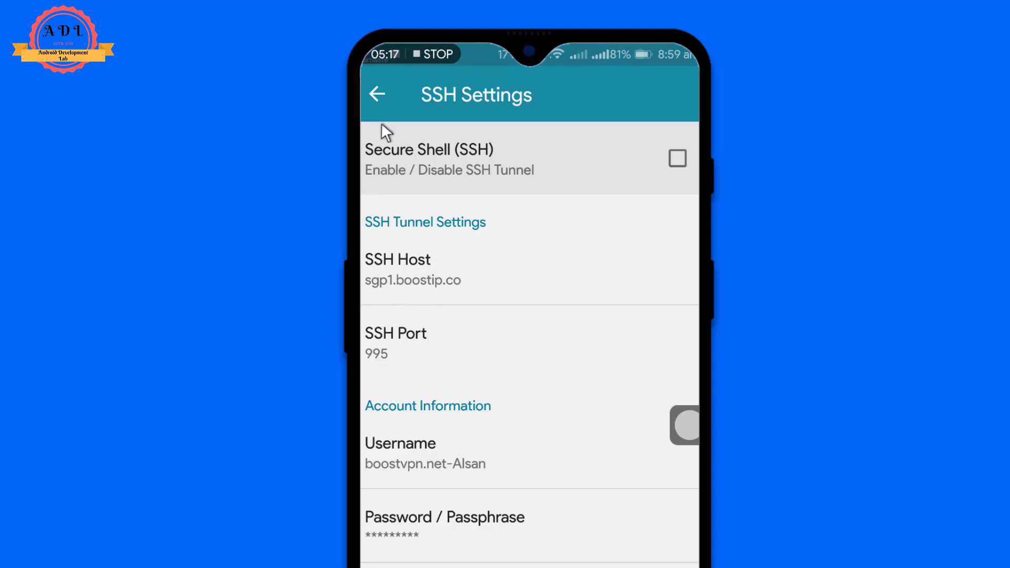
pyautogui.click(382, 100)
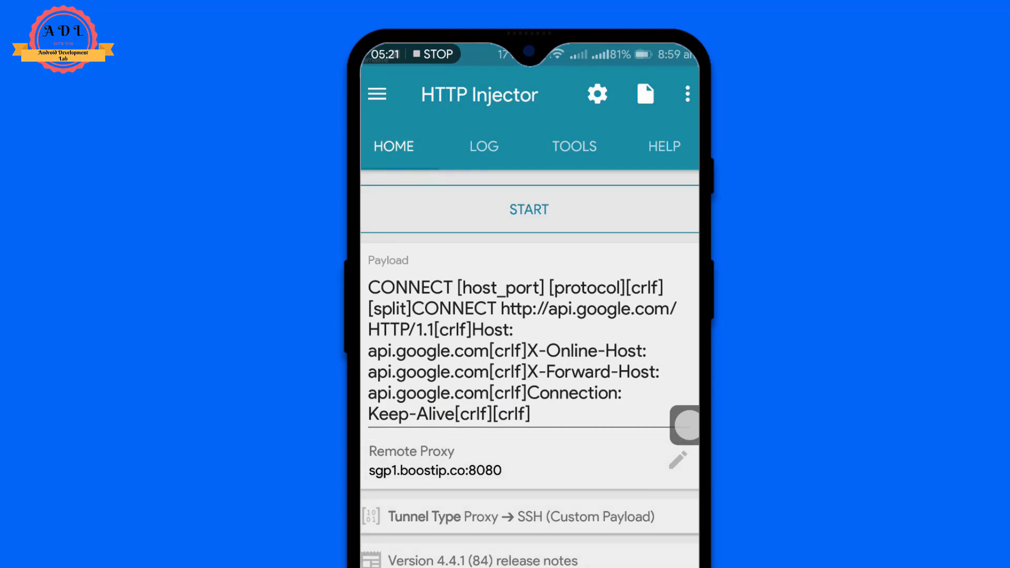
pyautogui.hotkey('ctrl', 'h')
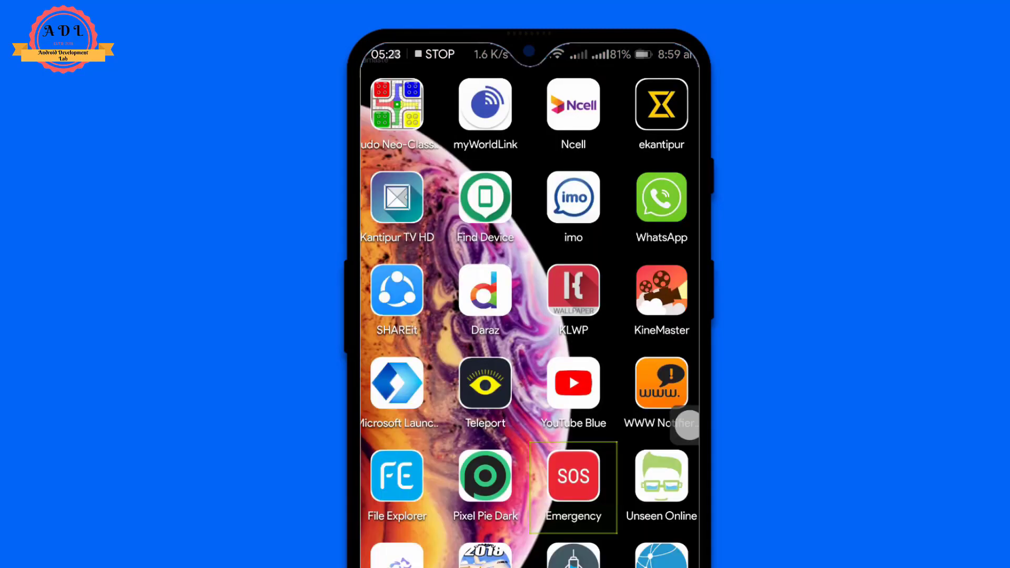
pyautogui.hotkey('ctrl', 'h')
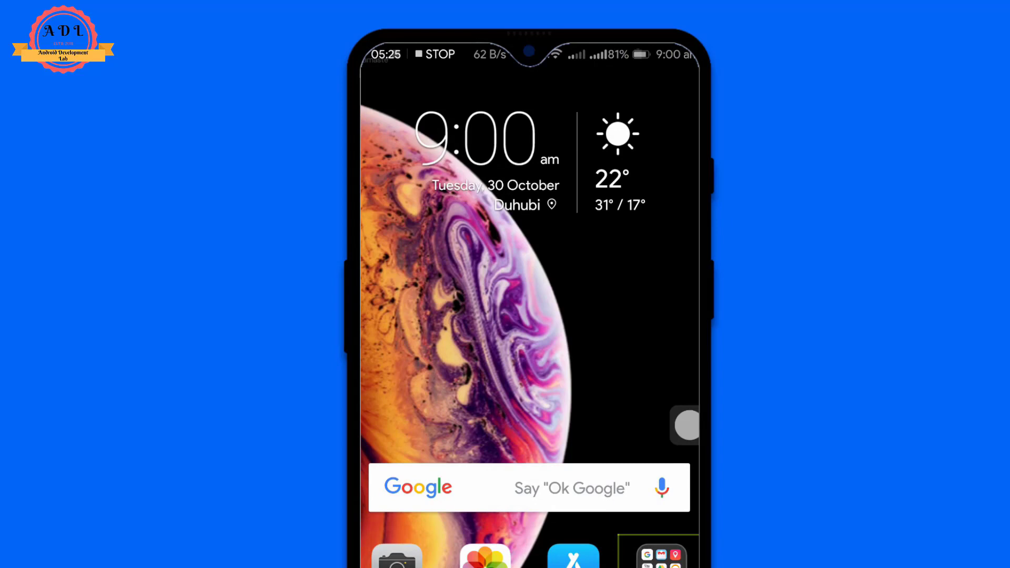
pyautogui.hotkey('ctrl', 's')
pyautogui.click(479, 318)
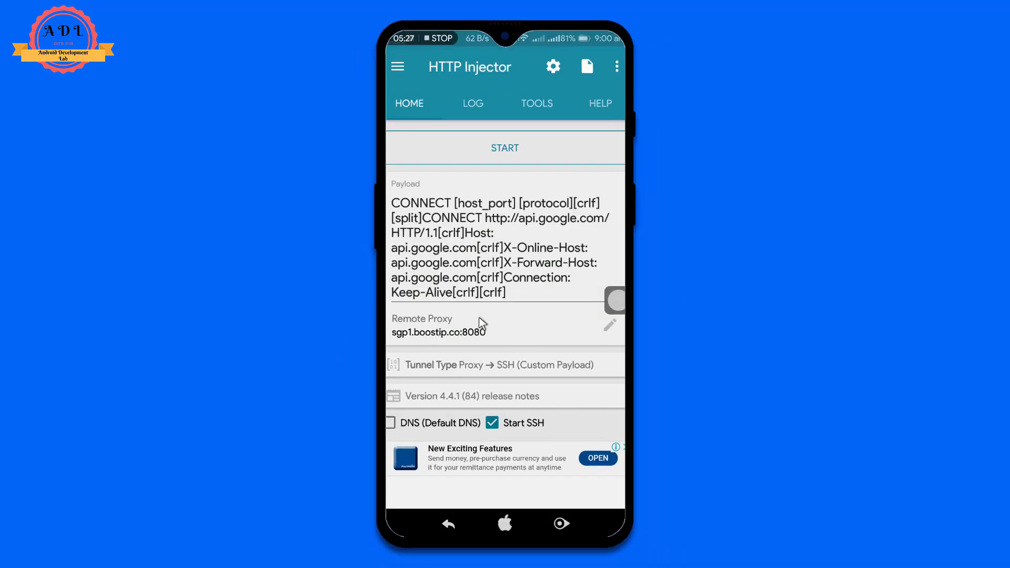